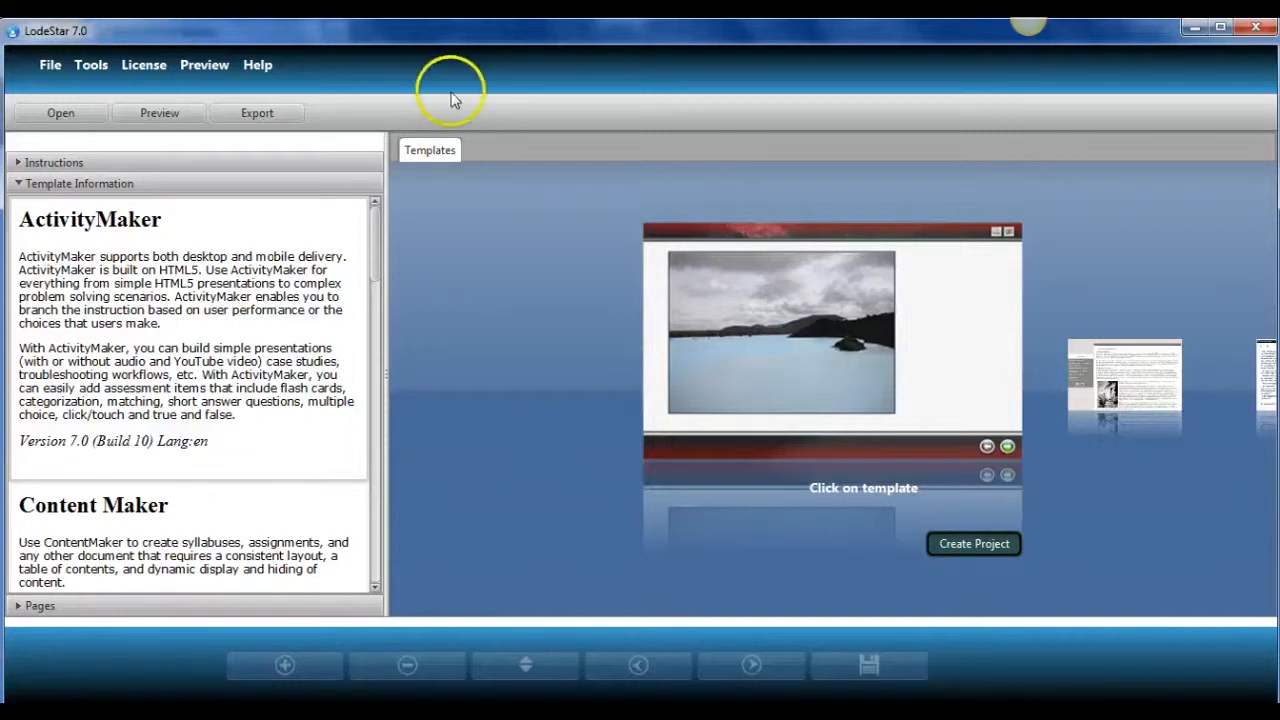
# Step: Open the recent project ActivityMaker_Canadian_Challenge.lxml and show its introduction page
pyautogui.click(44, 66)
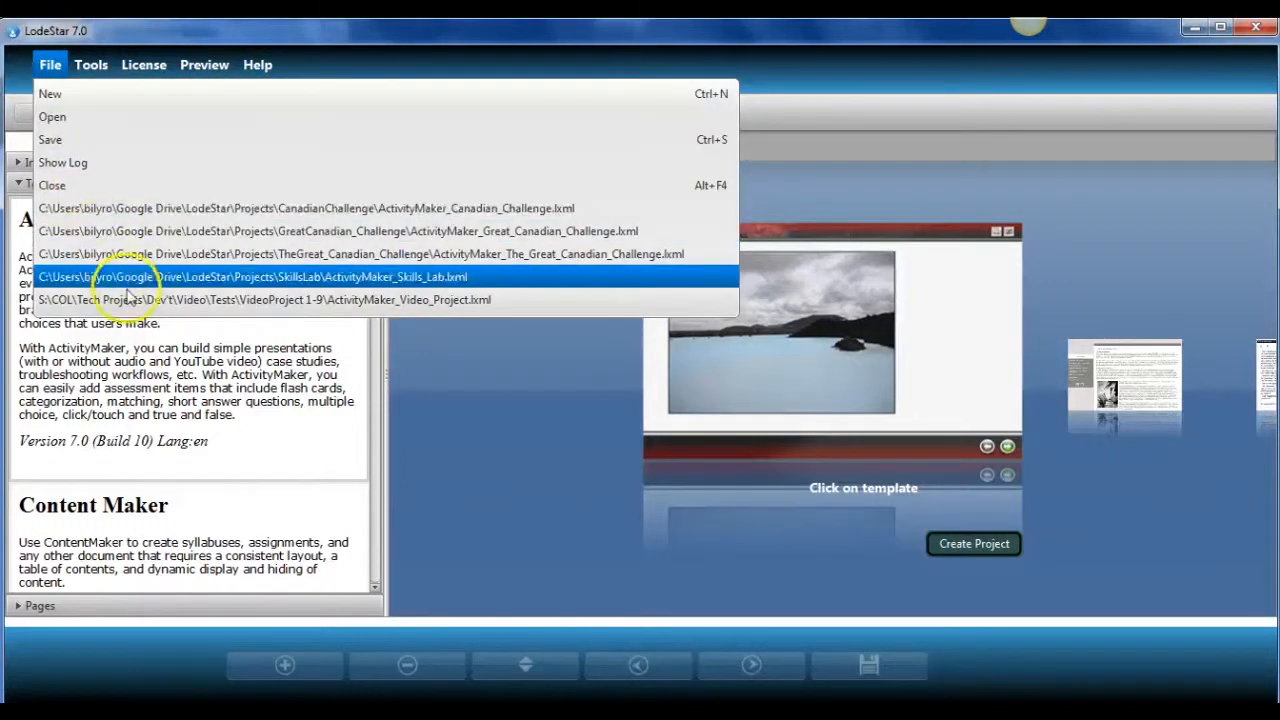
pyautogui.click(138, 212)
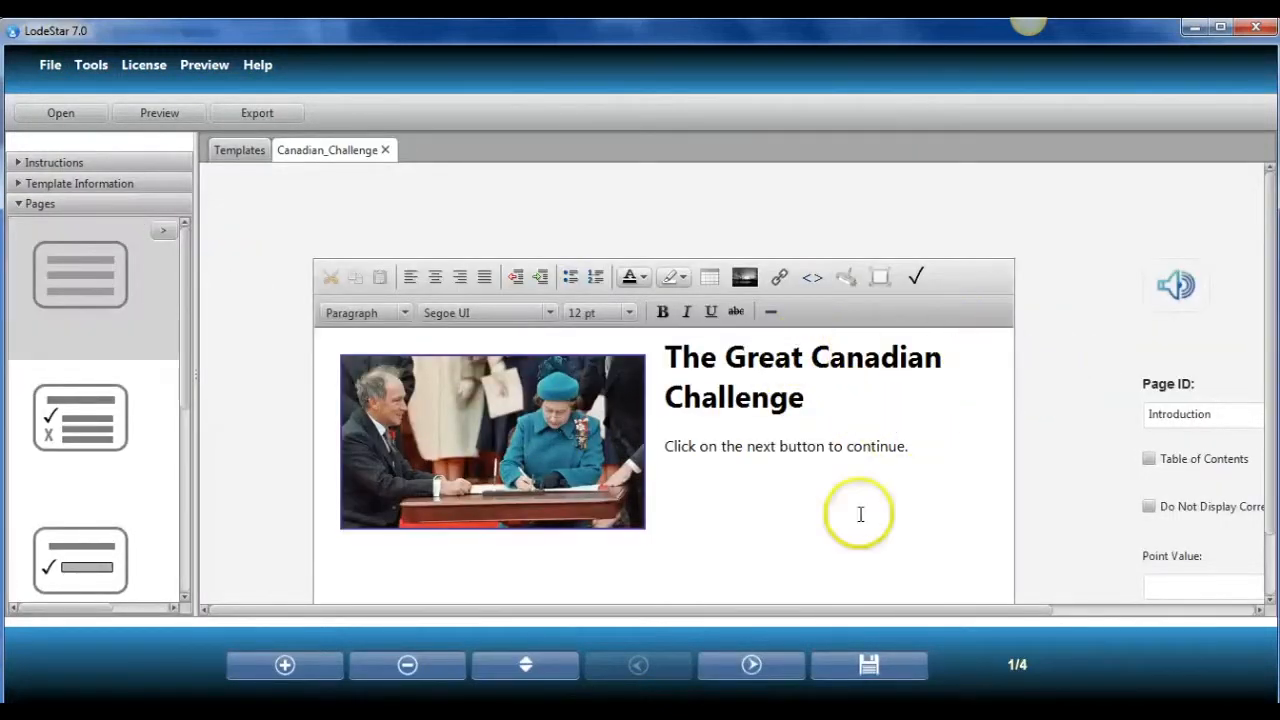
pyautogui.click(757, 666)
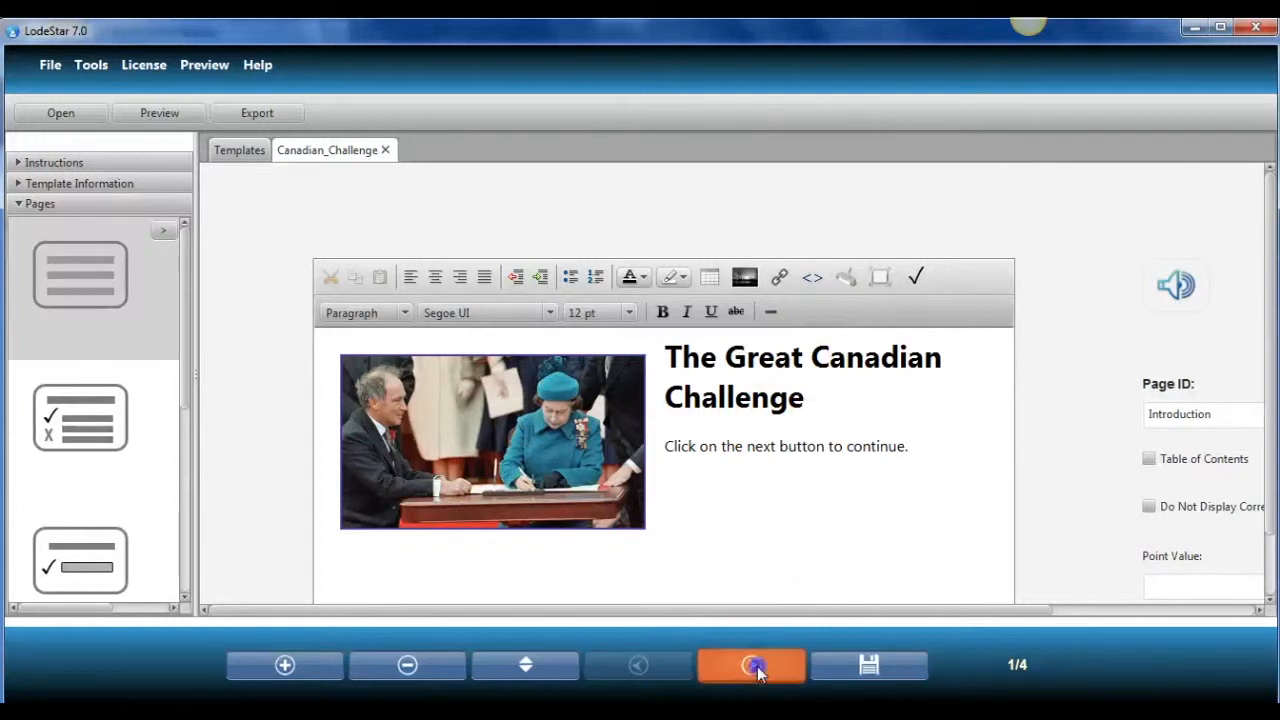
pyautogui.click(636, 665)
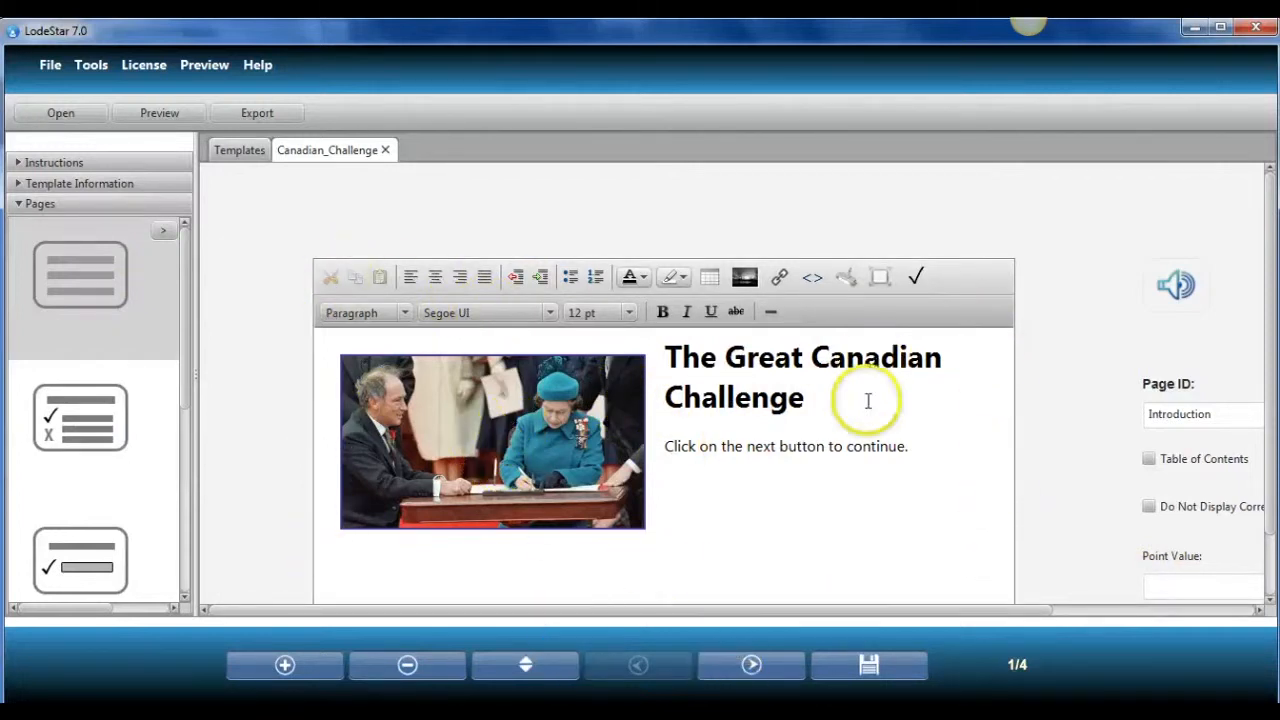
# Step: Review the branching options of answers c and d in the confederation question, and look through the remaining question pages
pyautogui.click(752, 665)
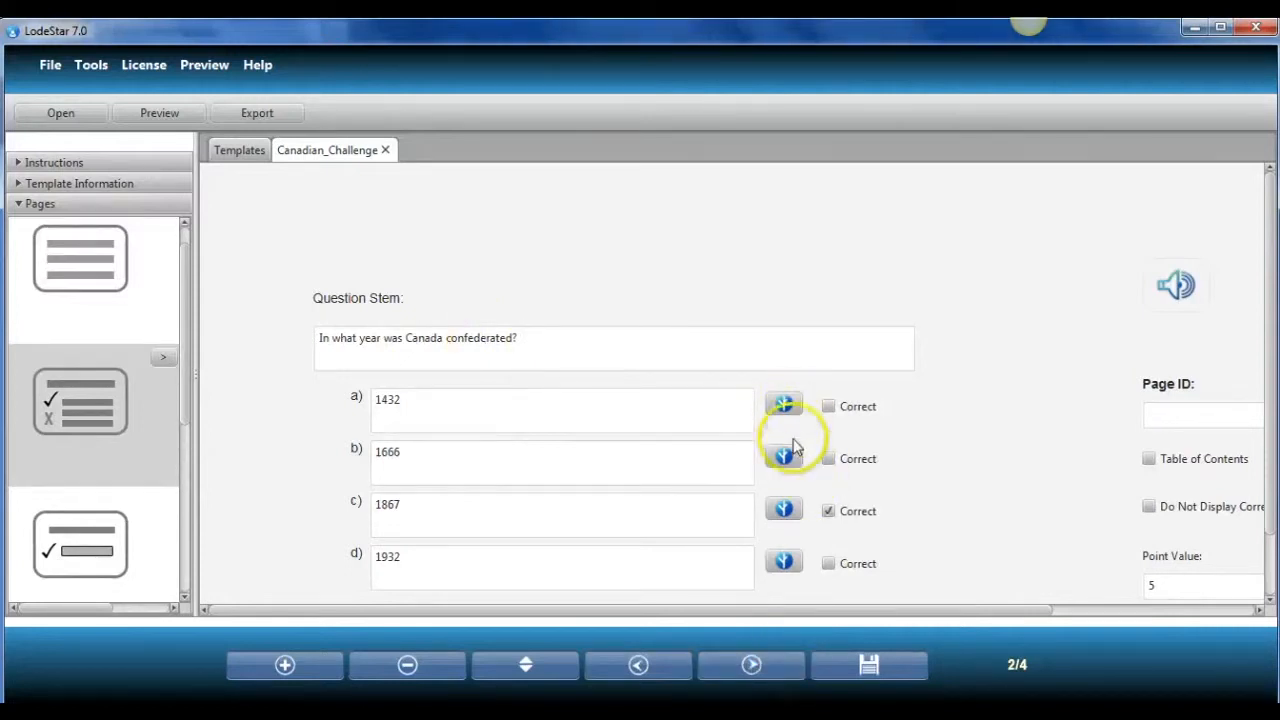
pyautogui.click(784, 511)
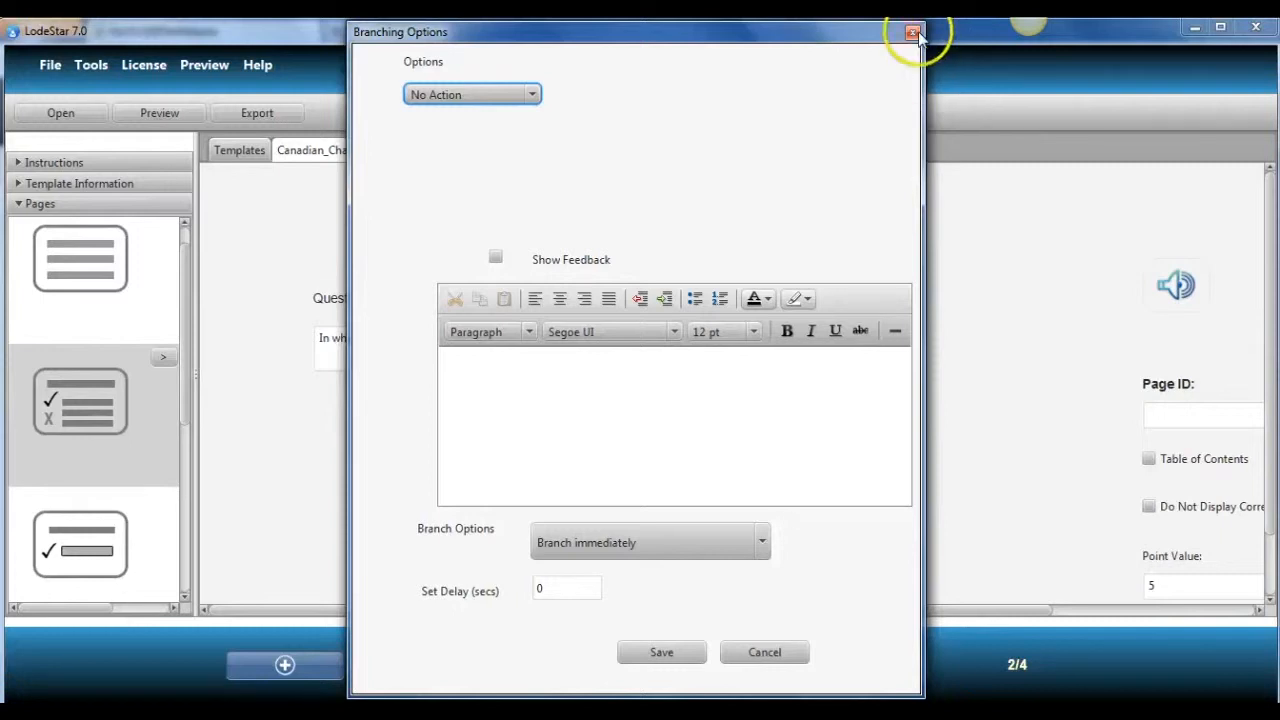
pyautogui.click(913, 33)
pyautogui.click(776, 557)
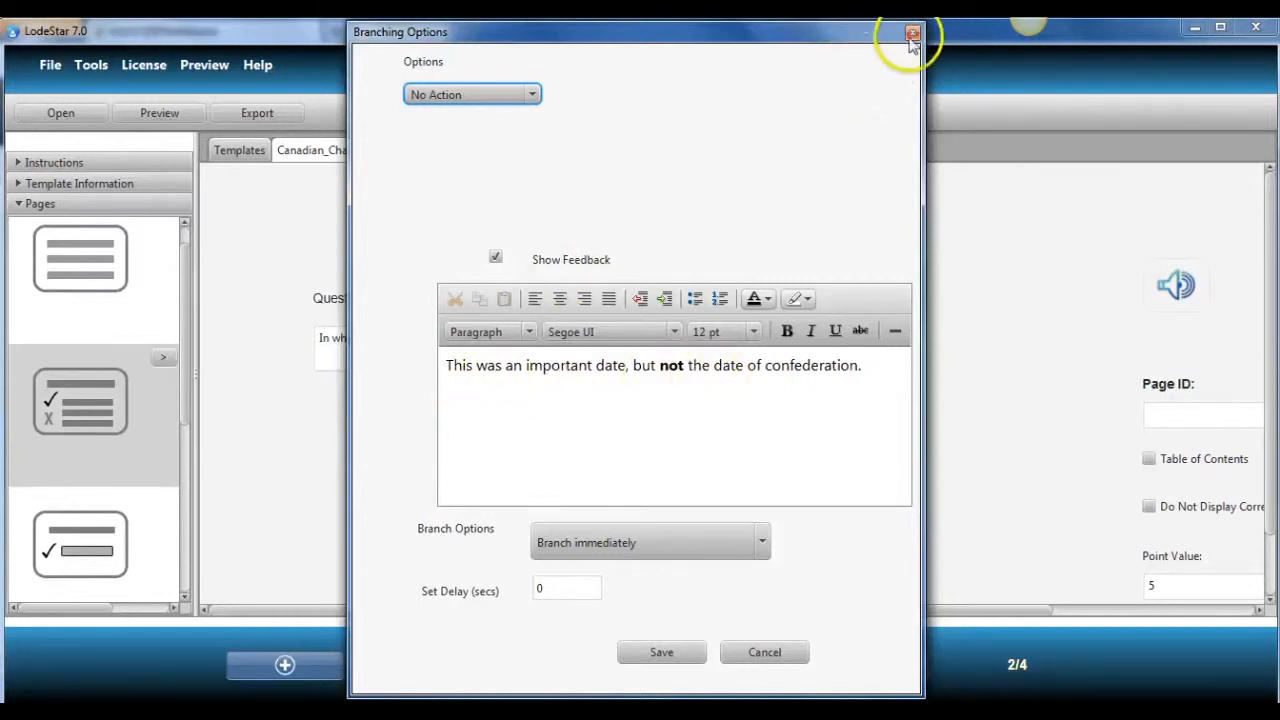
pyautogui.click(912, 36)
pyautogui.click(751, 665)
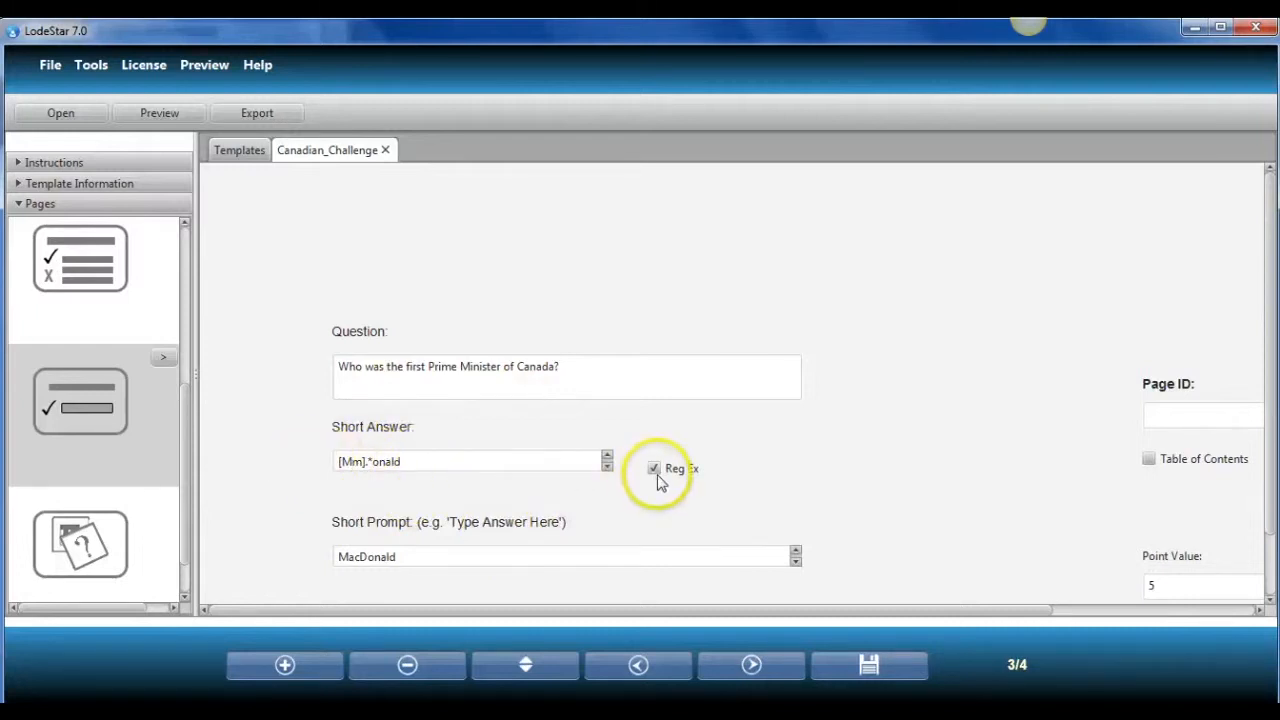
pyautogui.click(751, 665)
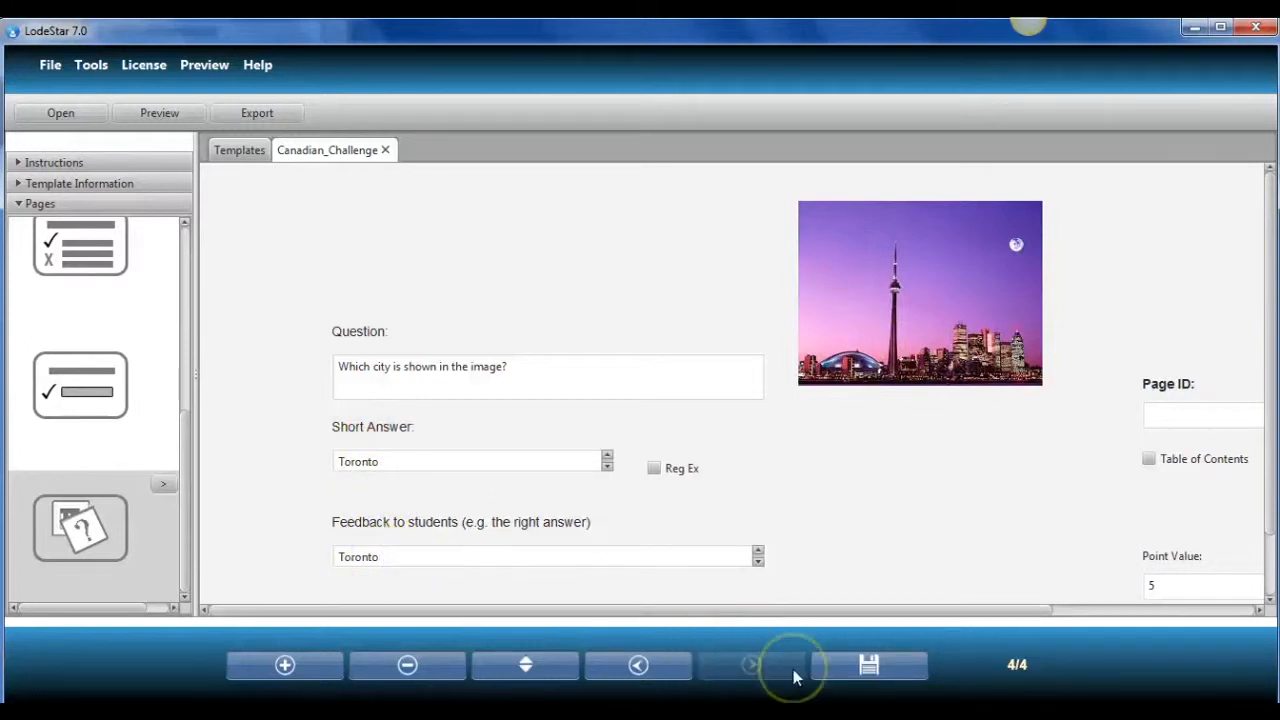
# Step: Add a page after the Toronto image question and set its page type to Gate
pyautogui.click(283, 666)
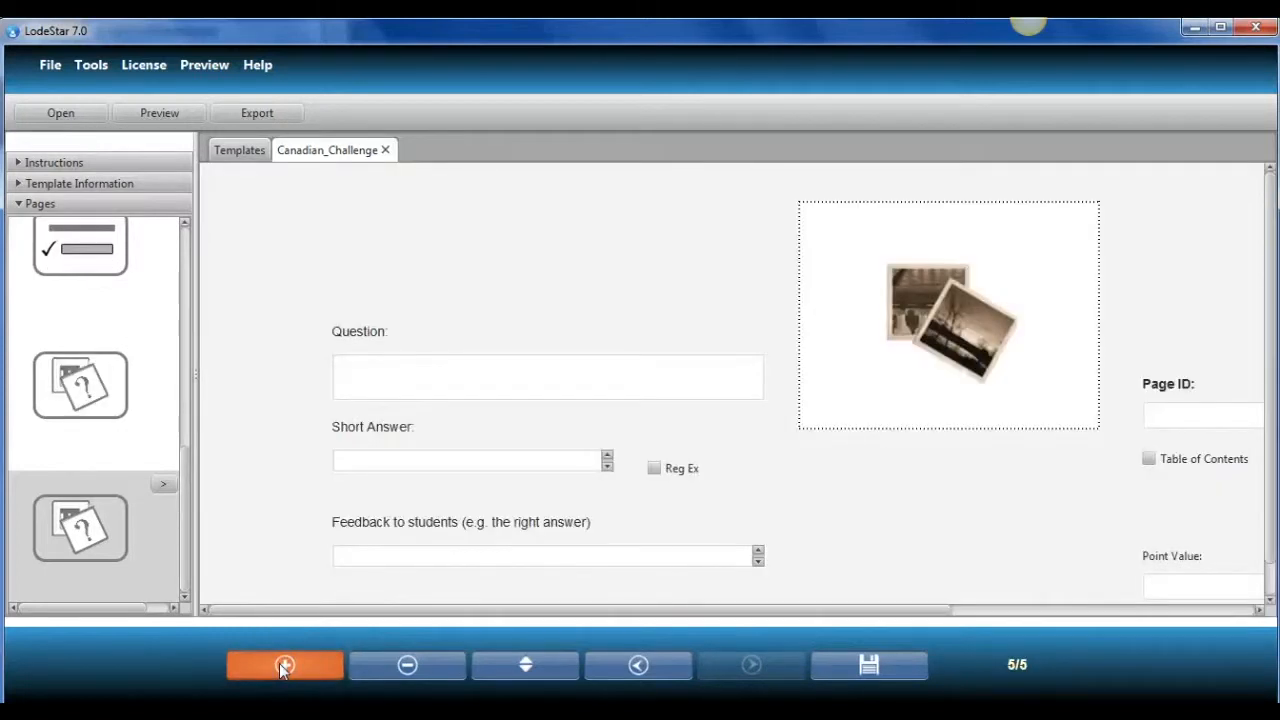
pyautogui.click(164, 485)
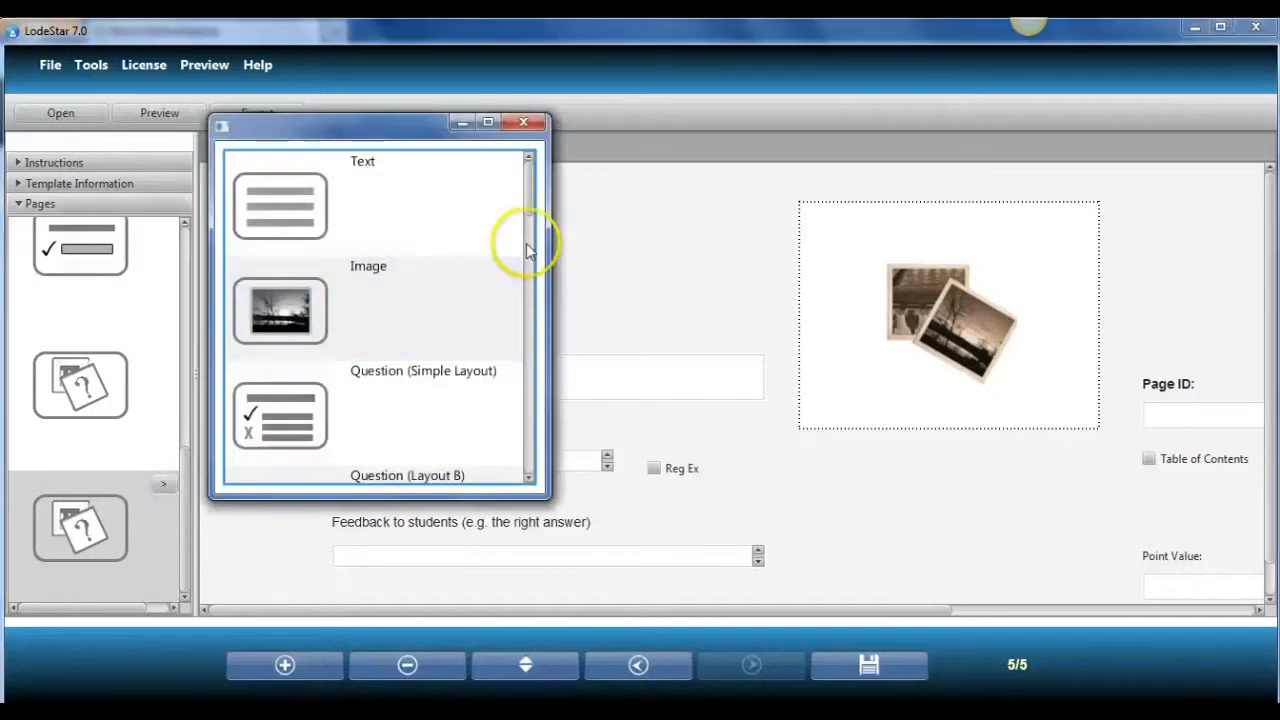
pyautogui.moveTo(529, 203); pyautogui.dragTo(533, 316)
pyautogui.click(288, 407)
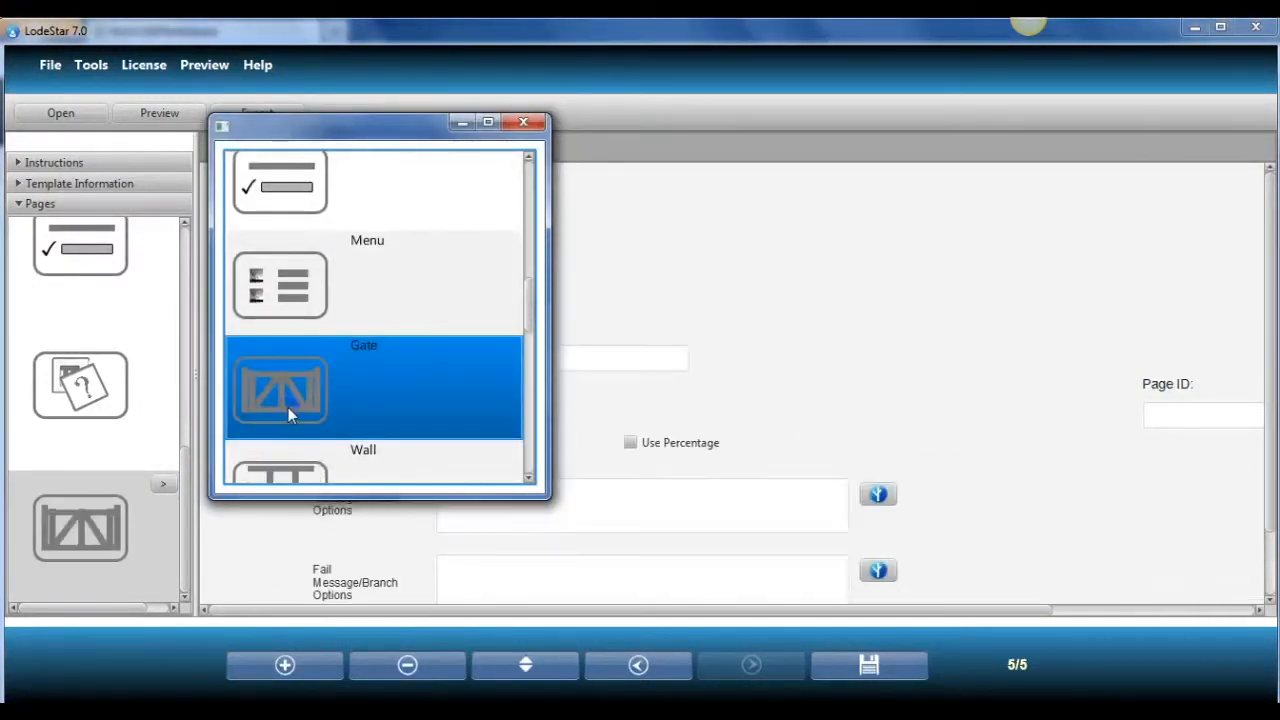
pyautogui.click(523, 121)
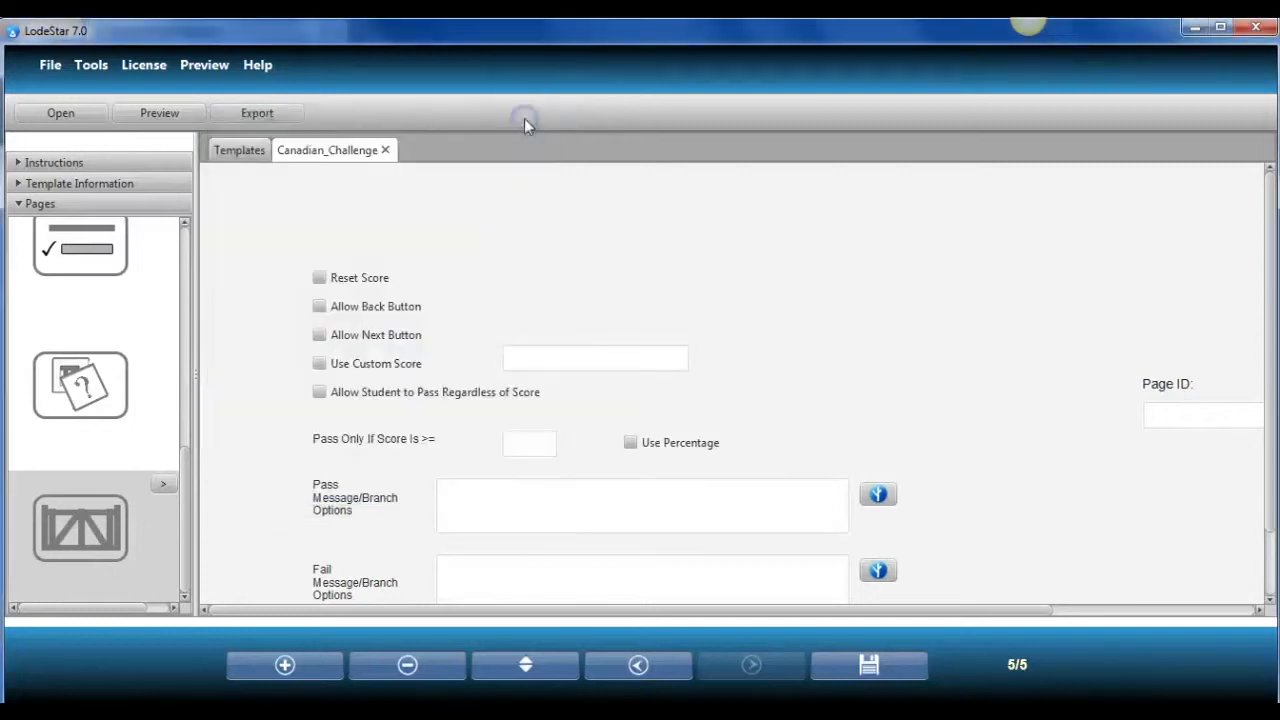
# Step: Check the point values on the two question pages before the gate, and return to the Gate page
pyautogui.click(640, 665)
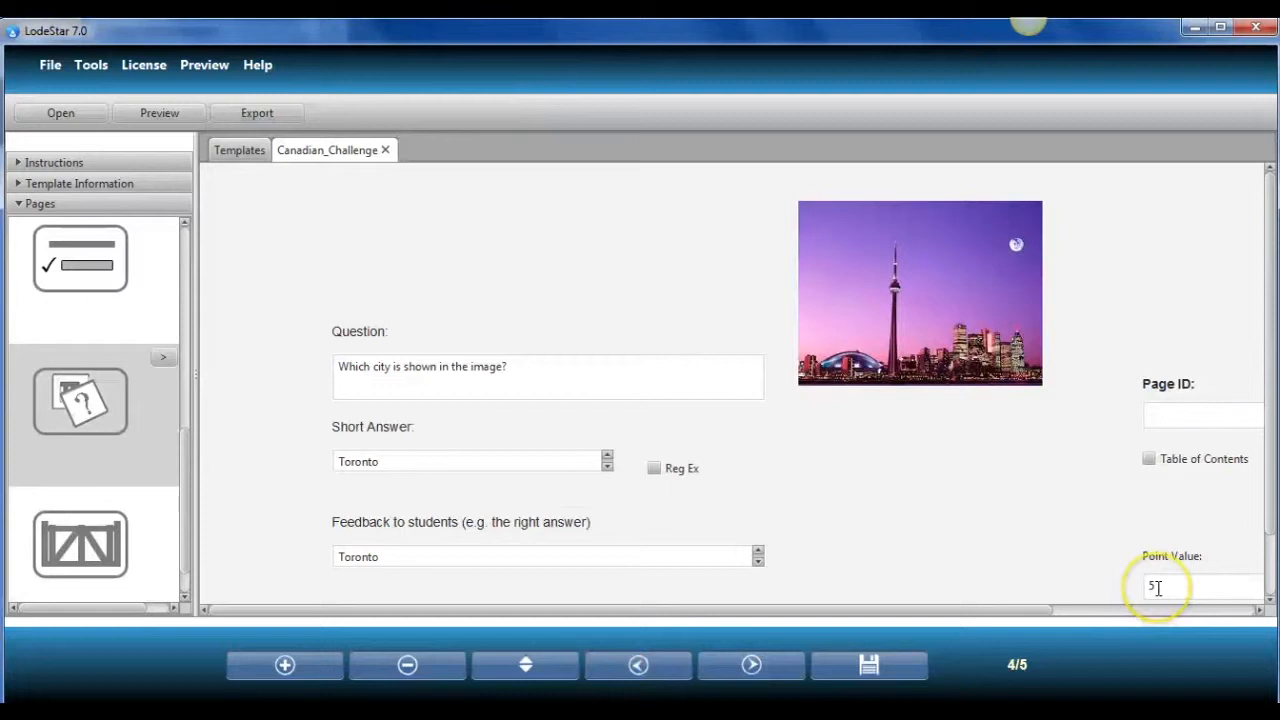
pyautogui.click(656, 665)
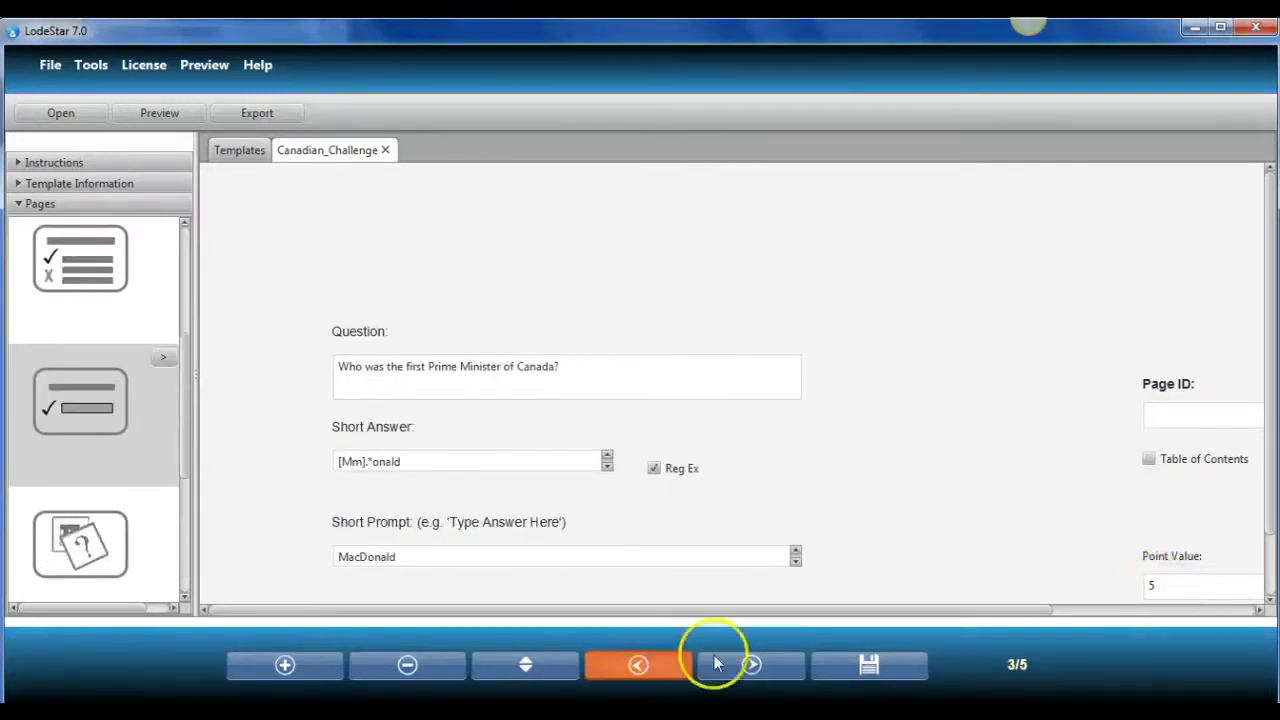
pyautogui.click(1200, 584)
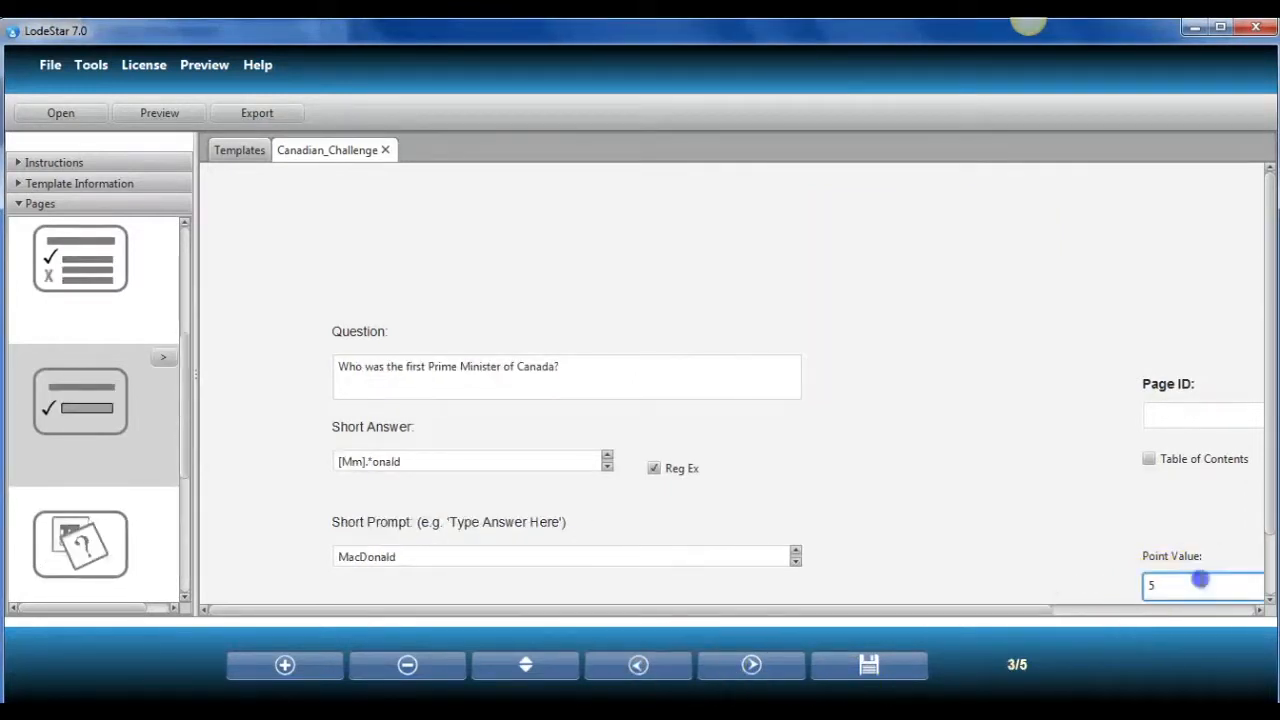
pyautogui.click(764, 676)
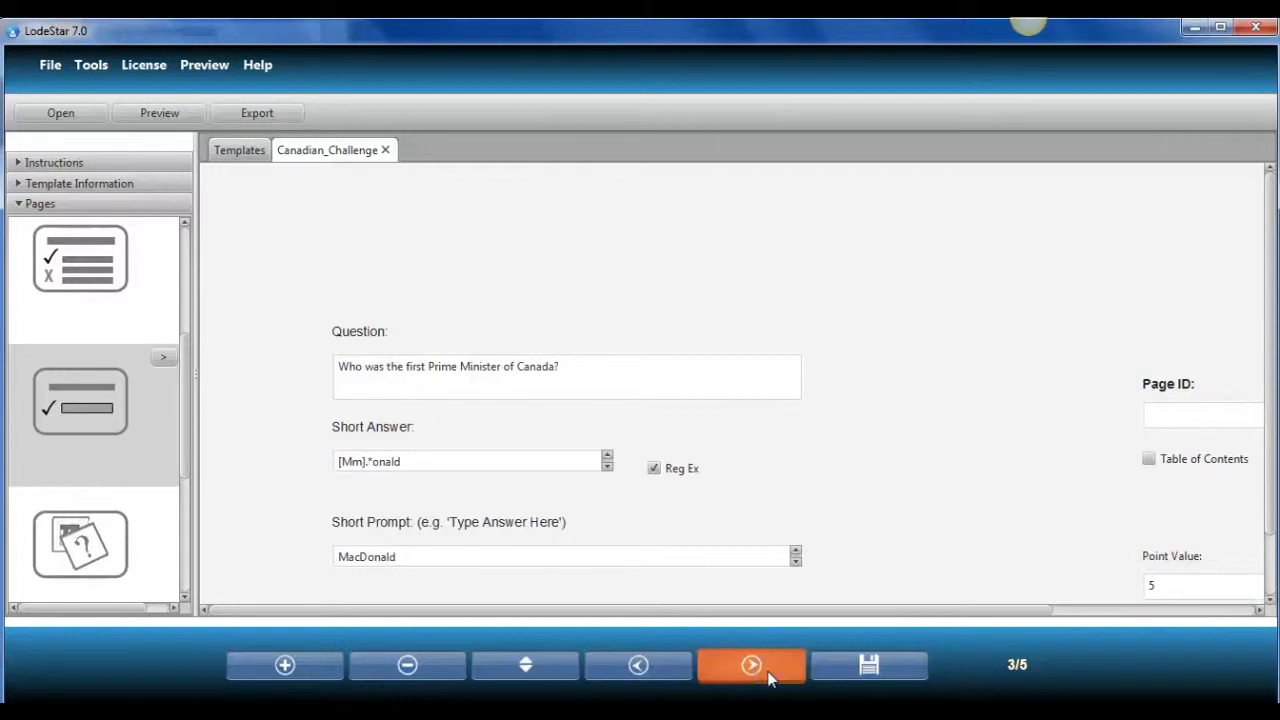
pyautogui.click(770, 678)
pyautogui.click(770, 678)
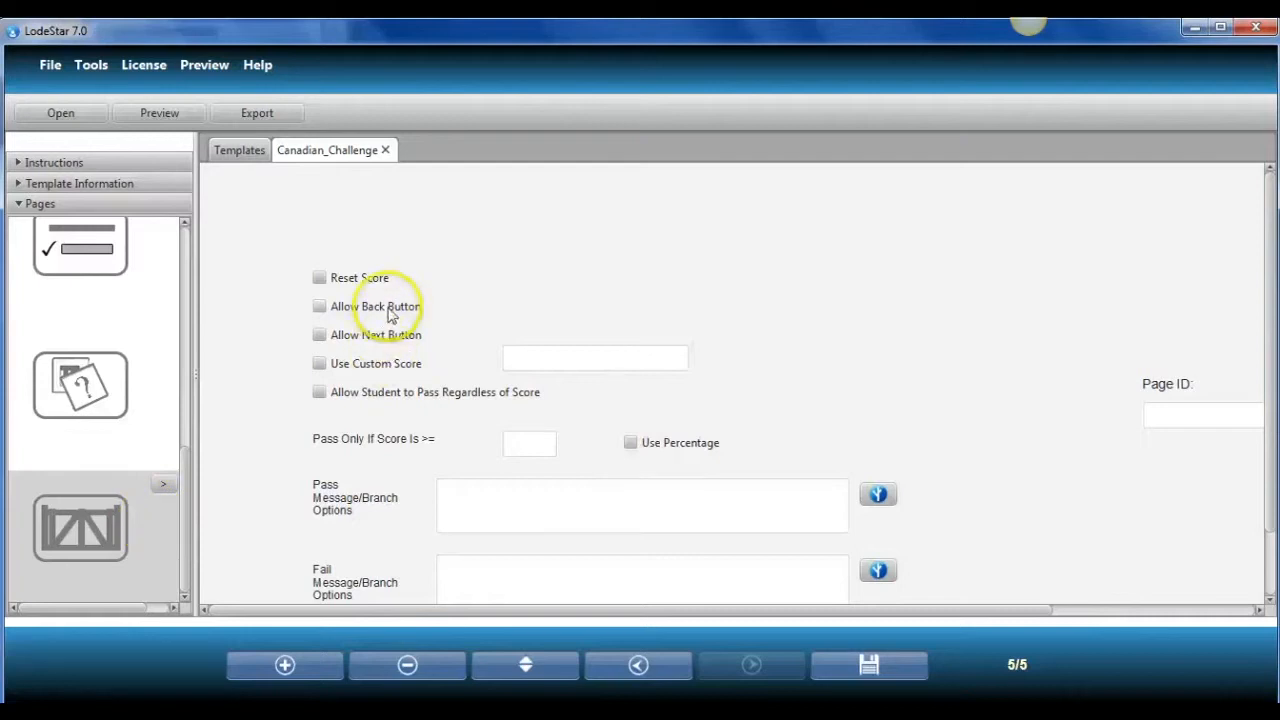
# Step: Add a Text page after the gate and give it the page ID "Level 2"
pyautogui.click(288, 668)
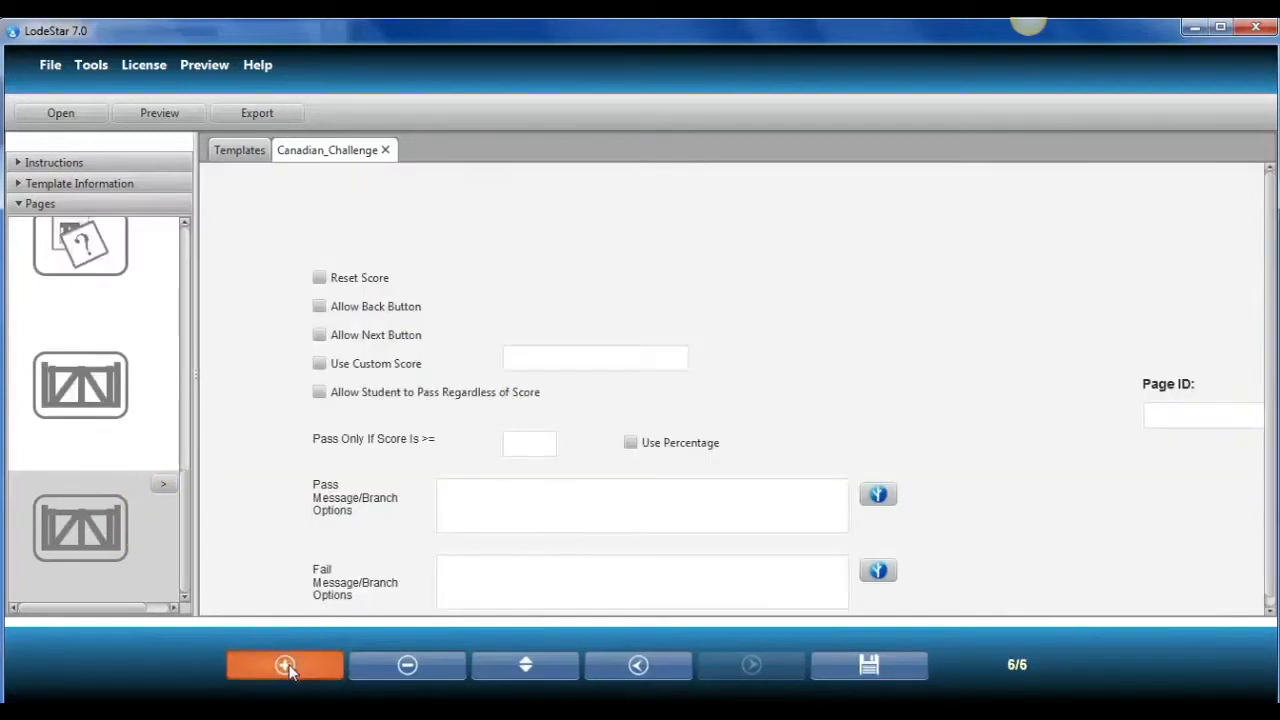
pyautogui.click(162, 485)
pyautogui.moveTo(533, 314); pyautogui.dragTo(533, 230)
pyautogui.click(344, 183)
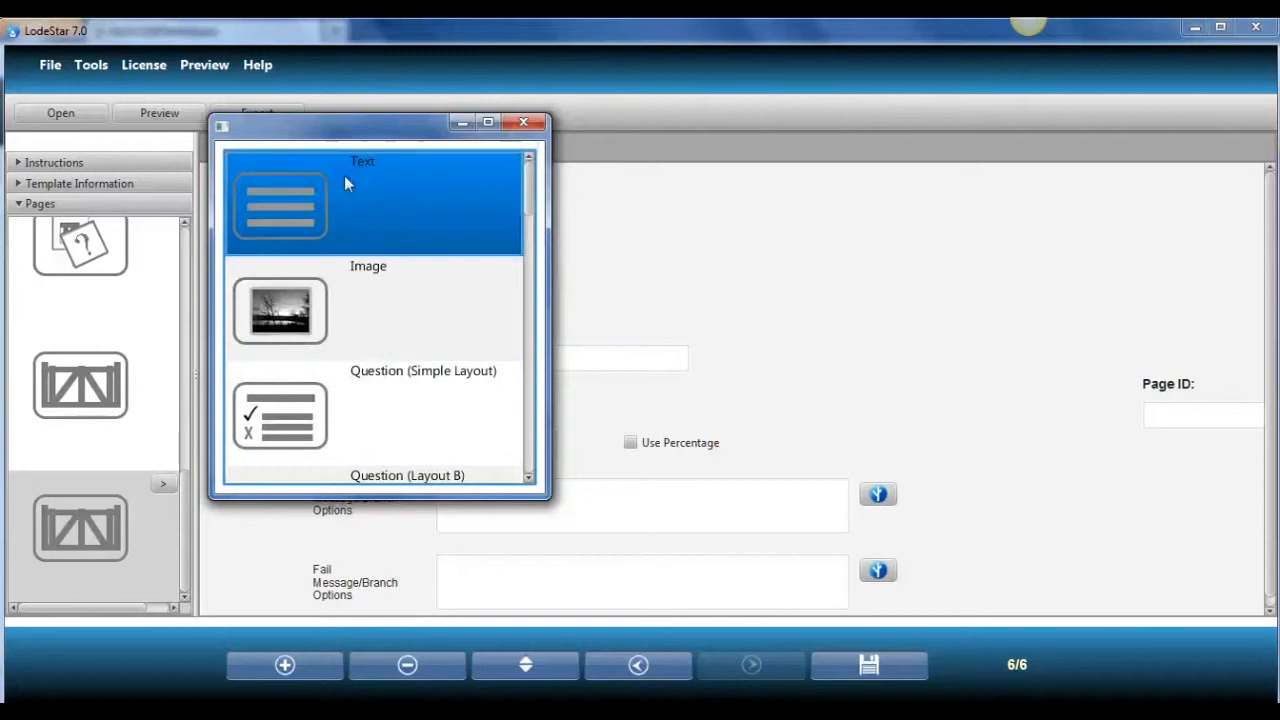
pyautogui.click(532, 122)
pyautogui.click(1188, 414)
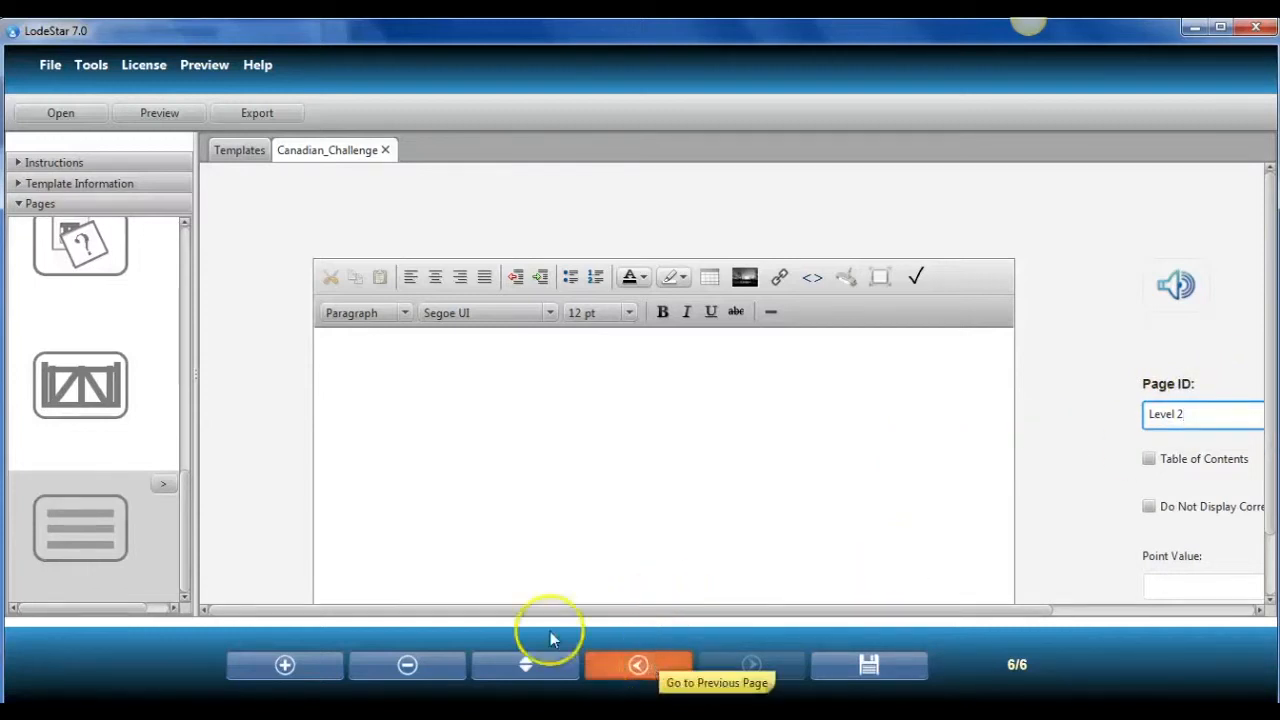
# Step: Widen the page list and look through the page IDs from the first page to the last
pyautogui.moveTo(196, 450); pyautogui.dragTo(323, 437)
pyautogui.moveTo(313, 481); pyautogui.dragTo(300, 214)
pyautogui.click(224, 237)
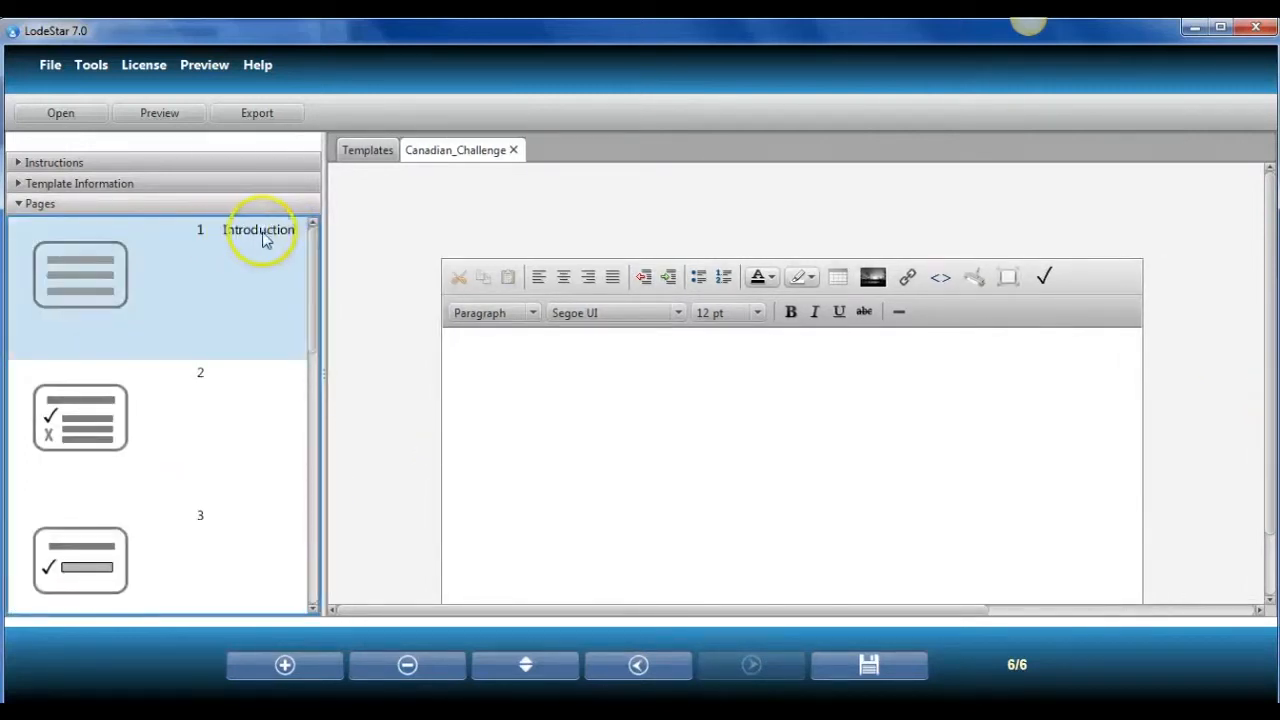
pyautogui.moveTo(320, 243); pyautogui.dragTo(330, 527)
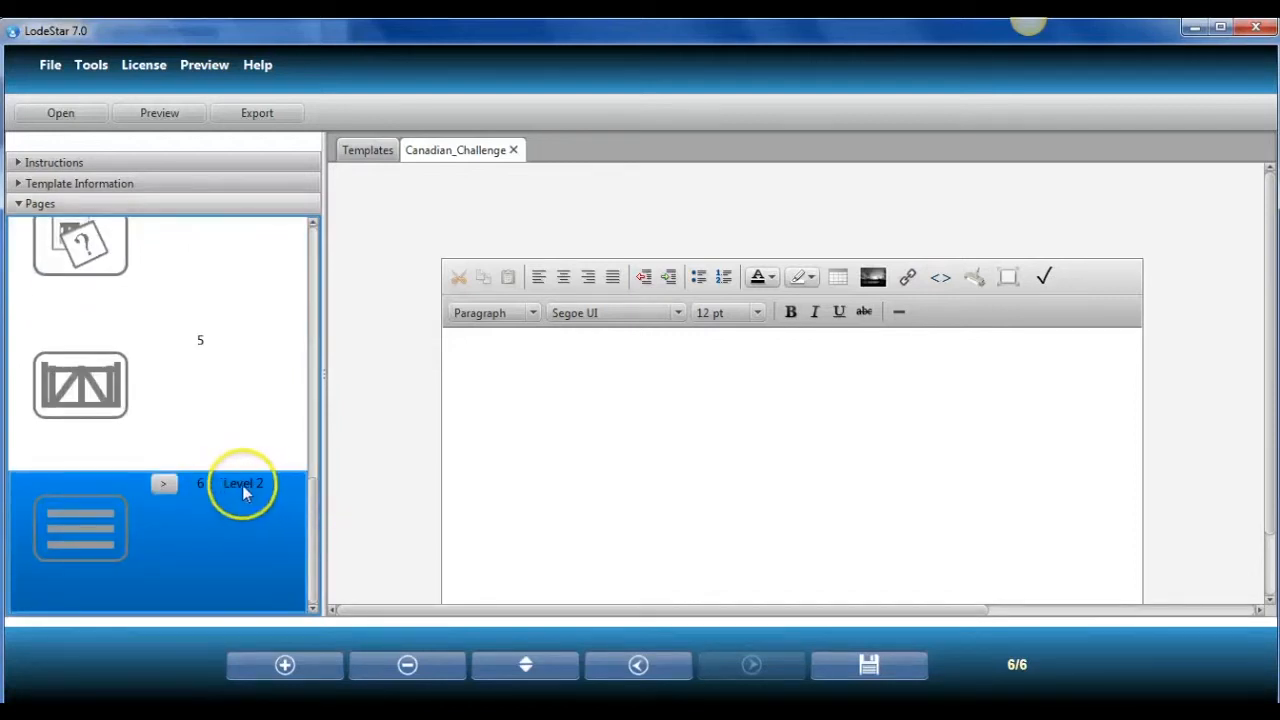
pyautogui.moveTo(313, 521); pyautogui.dragTo(312, 483)
# Step: On the Gate page, enable Reset Score, Allow Back Button and Allow Next Button
pyautogui.click(138, 466)
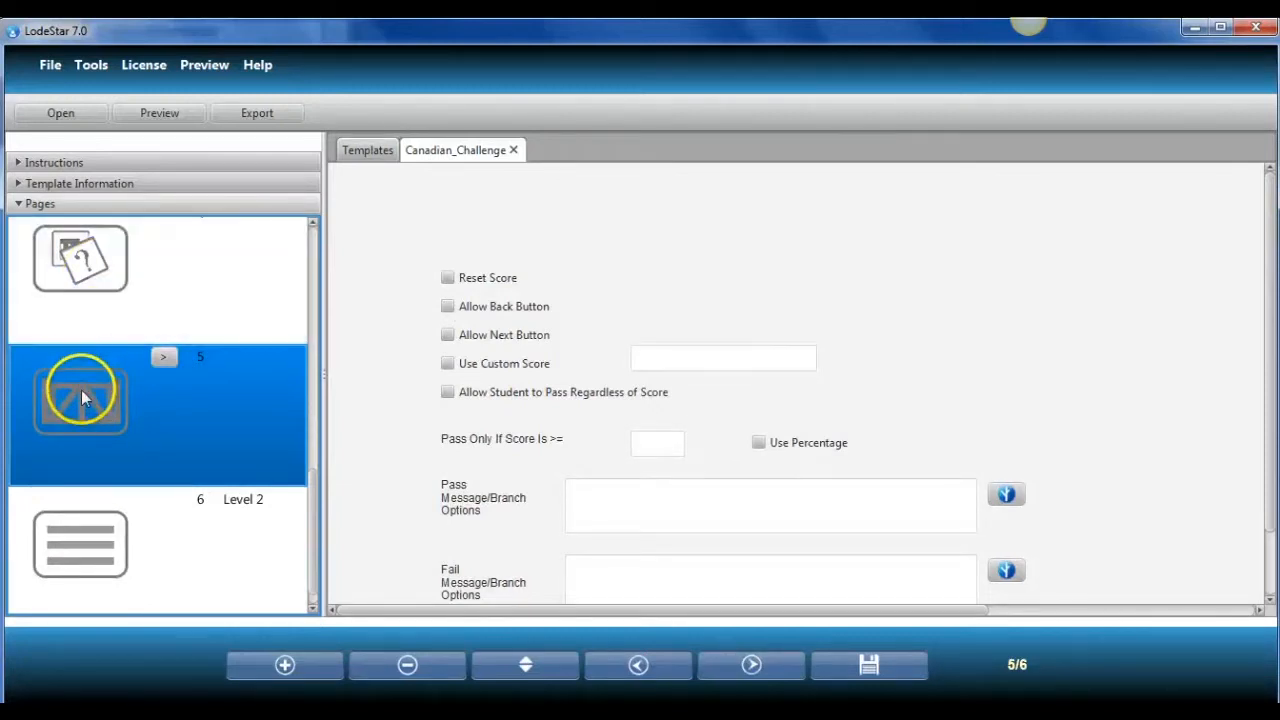
pyautogui.click(522, 662)
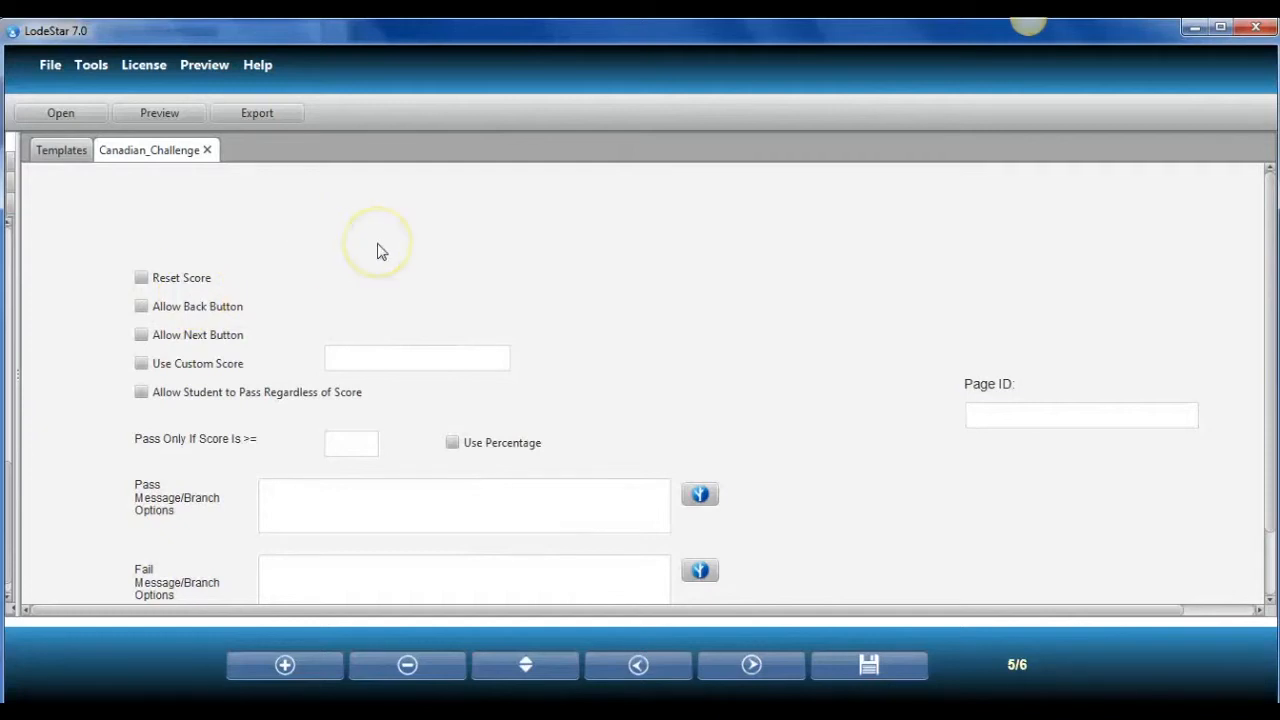
pyautogui.click(143, 284)
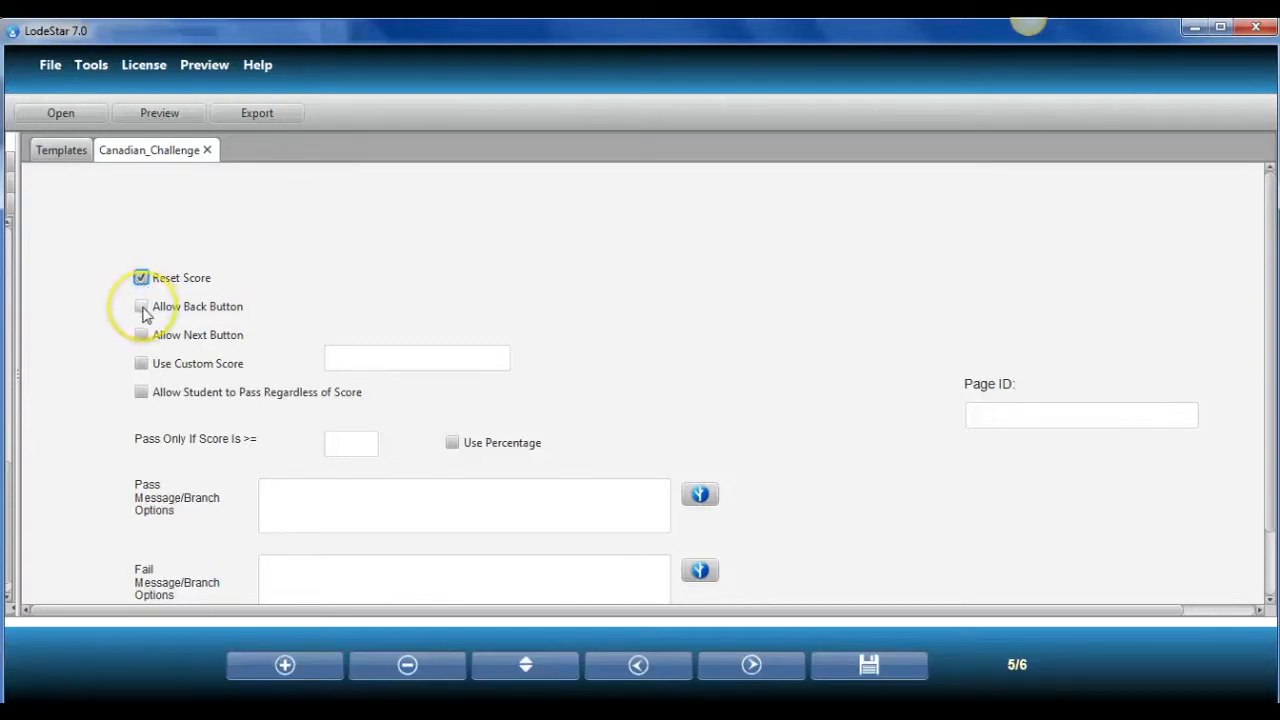
pyautogui.click(142, 309)
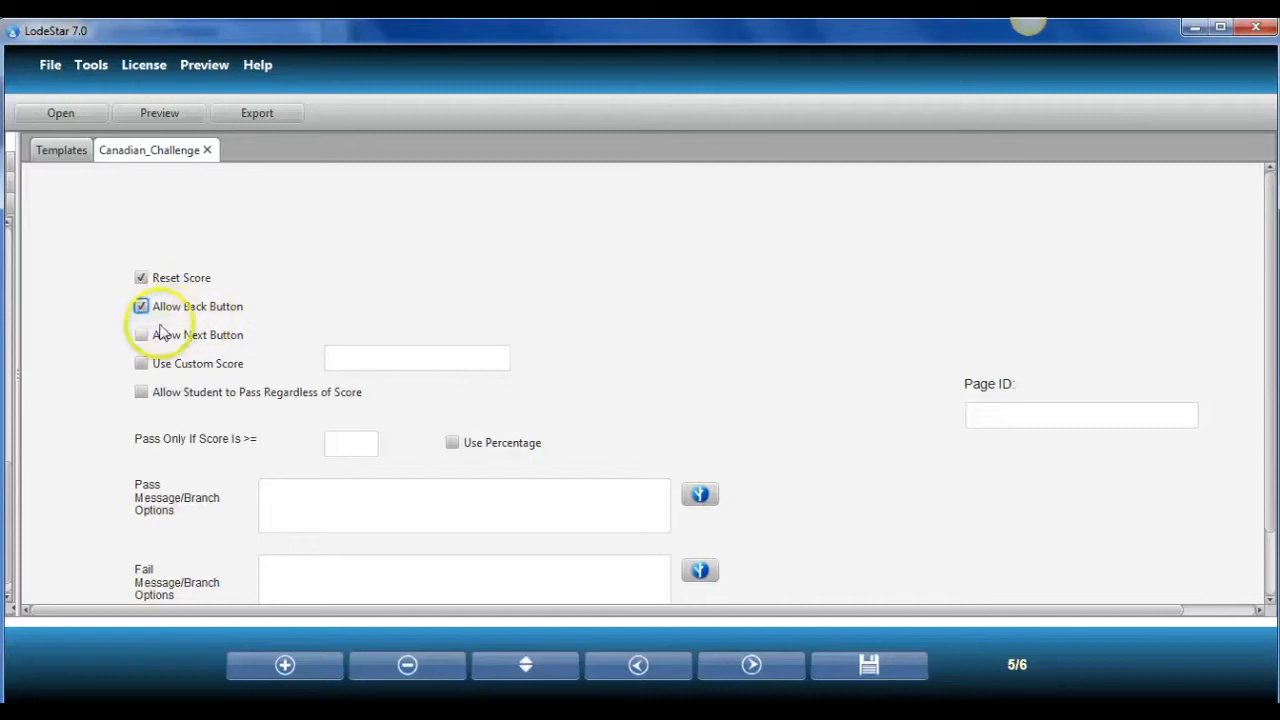
pyautogui.click(141, 335)
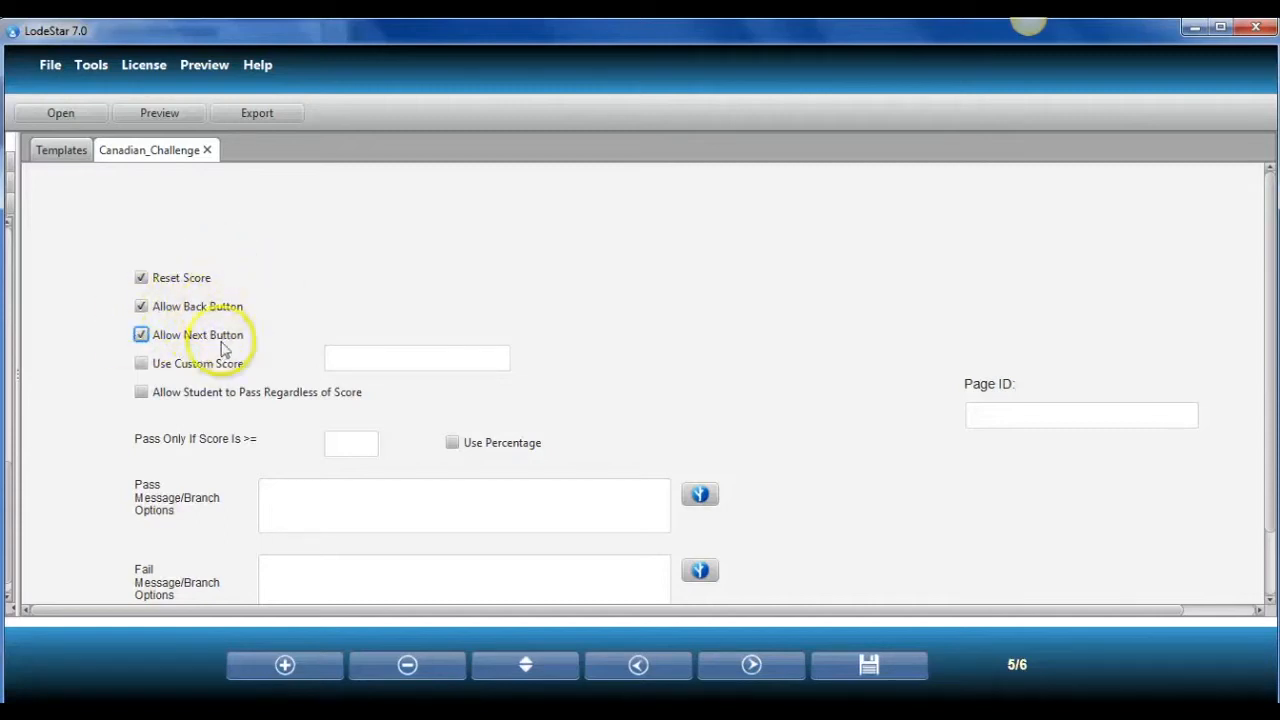
# Step: Set the gate to pass only if the score is at least 66, measured as a percentage
pyautogui.click(356, 440)
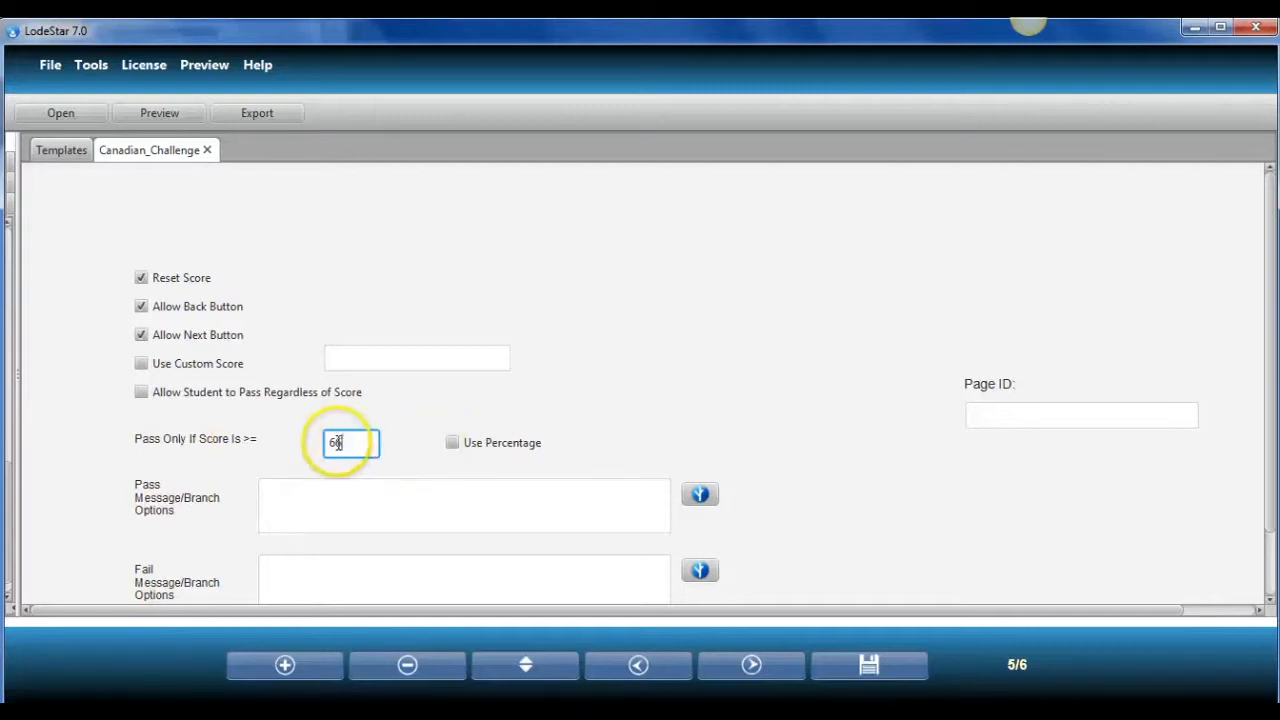
pyautogui.click(452, 442)
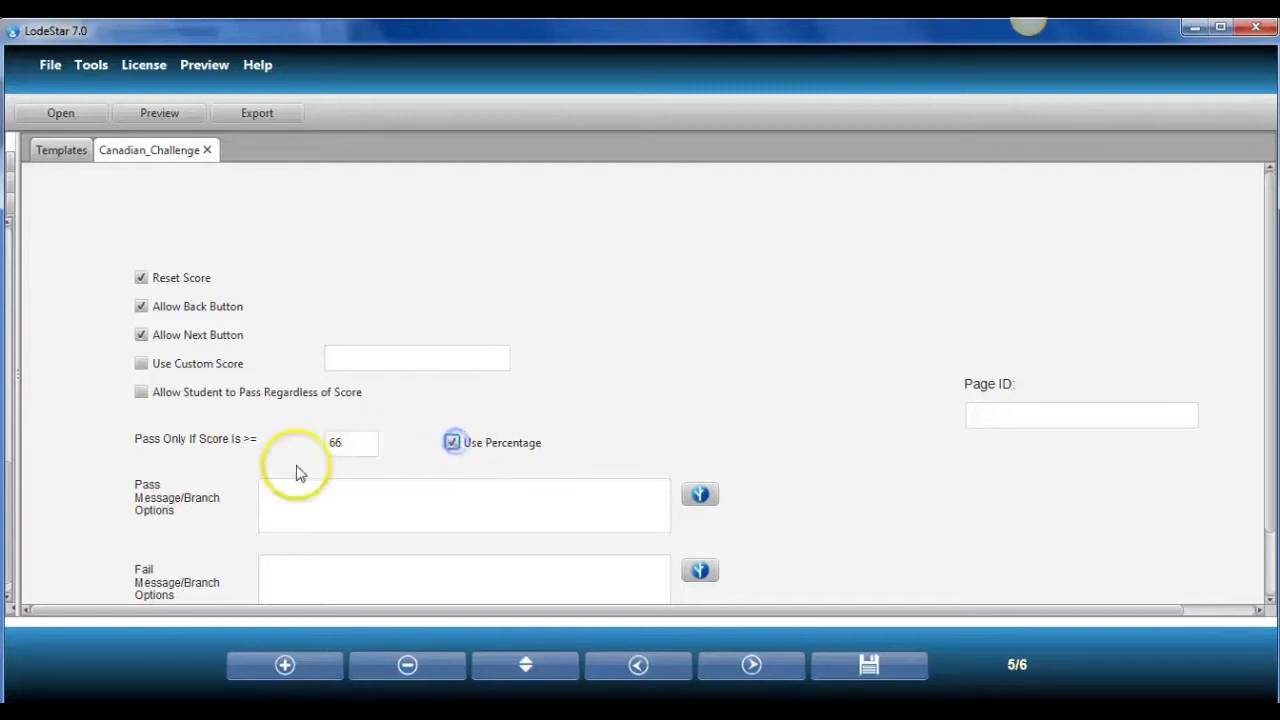
pyautogui.click(344, 441)
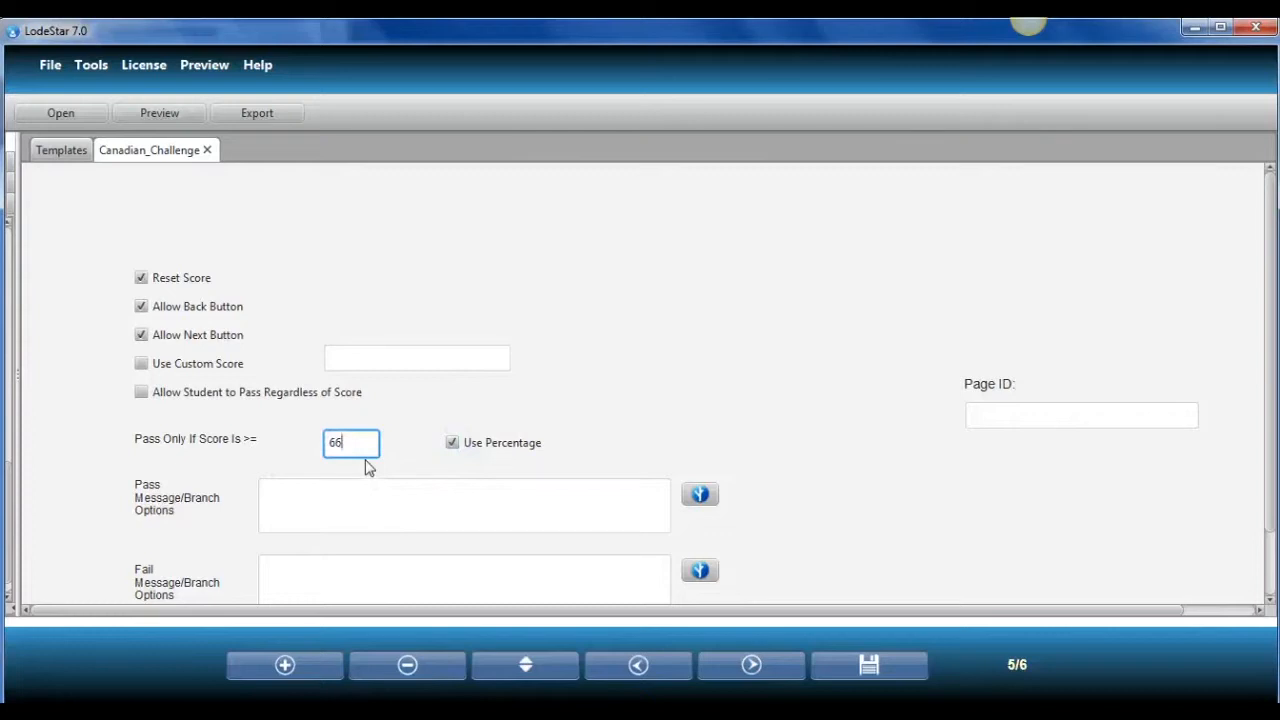
pyautogui.moveTo(345, 443); pyautogui.dragTo(307, 443)
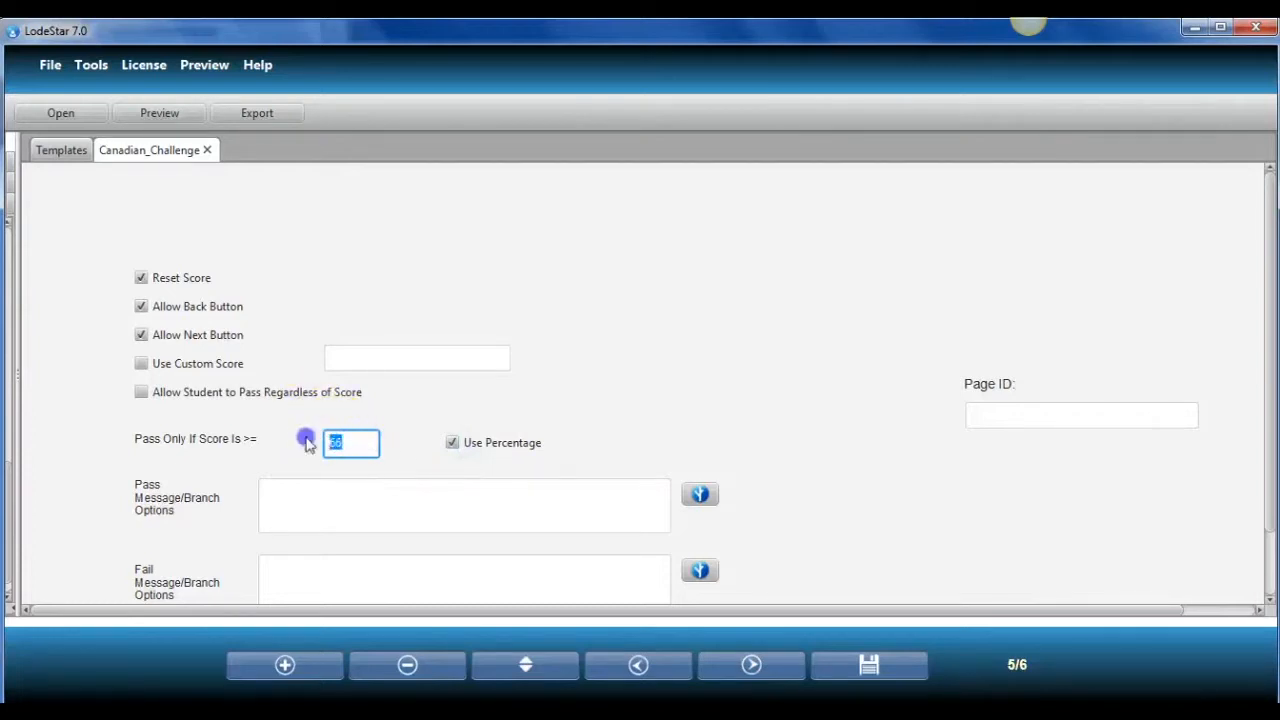
# Step: Set the gate's pass branch to Jump to Page with the Level 2 page as its destination
pyautogui.click(351, 502)
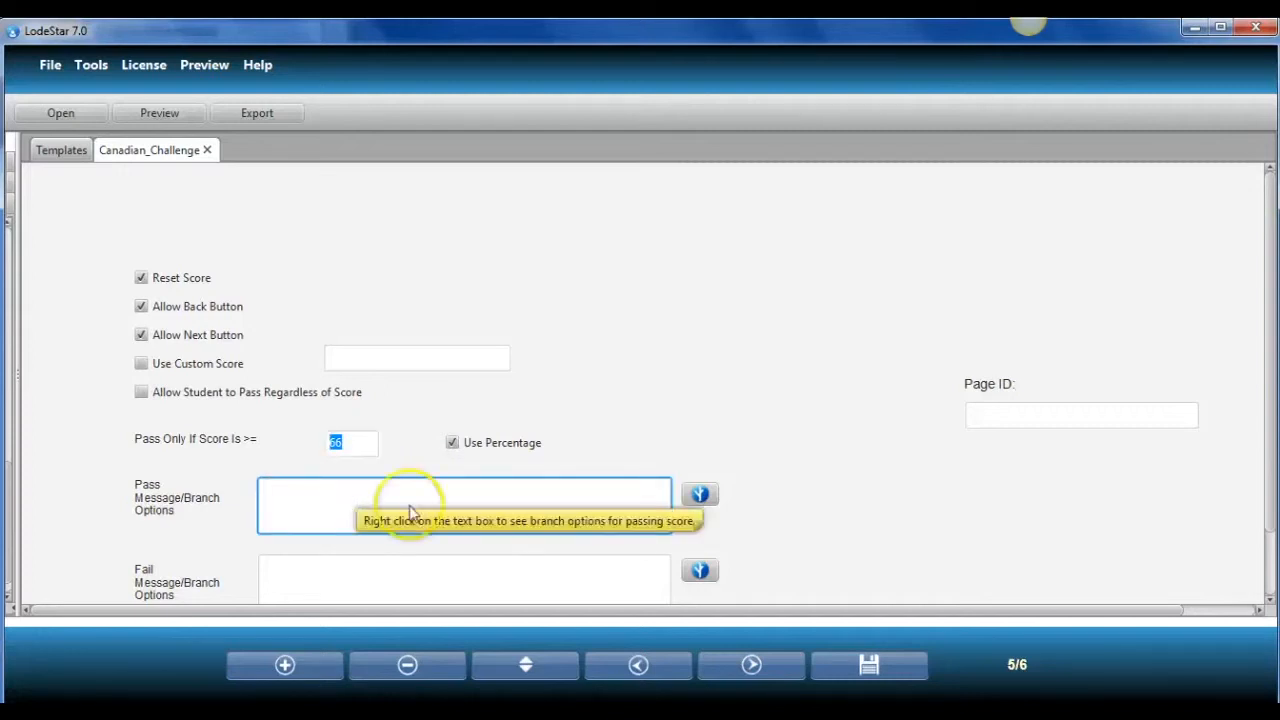
pyautogui.click(699, 496)
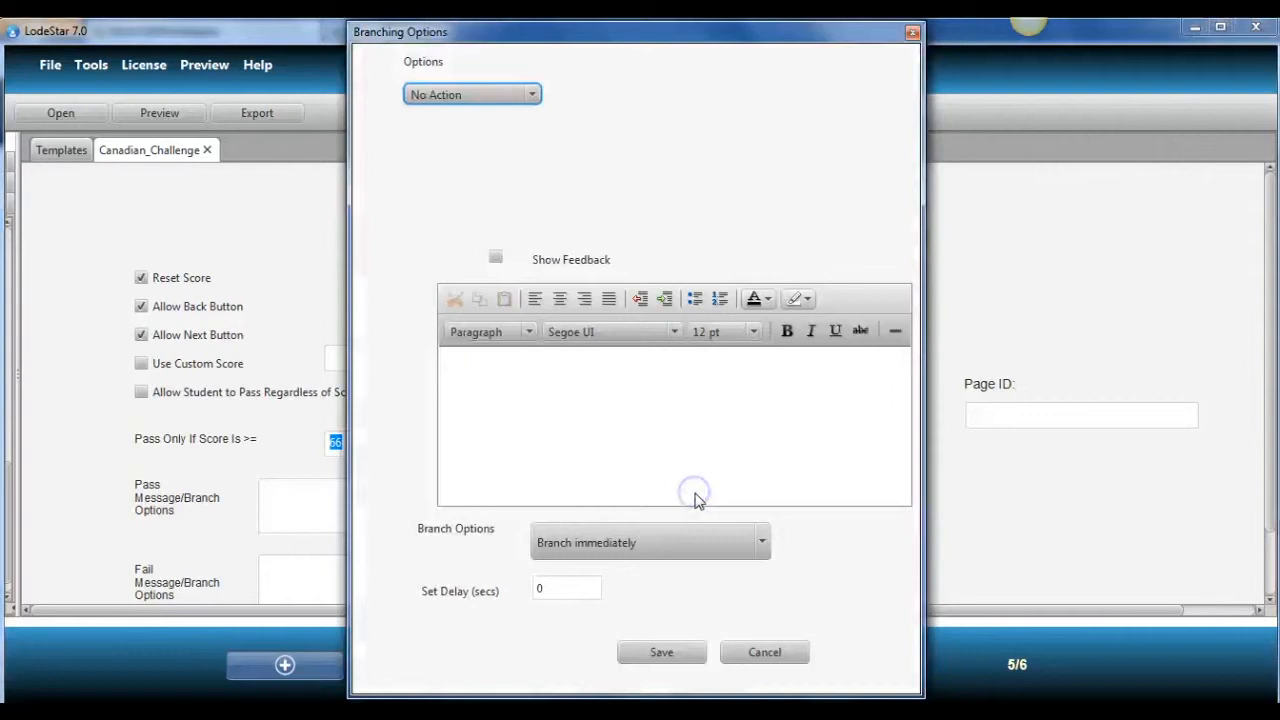
pyautogui.click(451, 97)
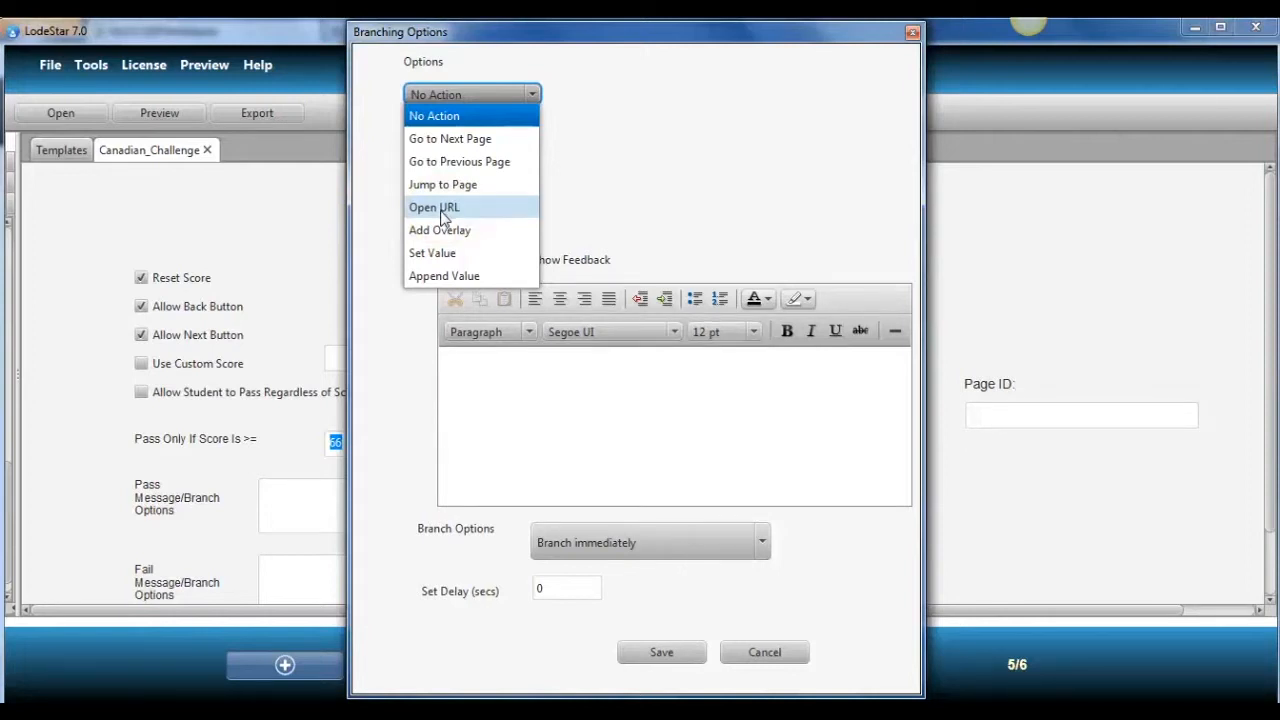
pyautogui.click(441, 236)
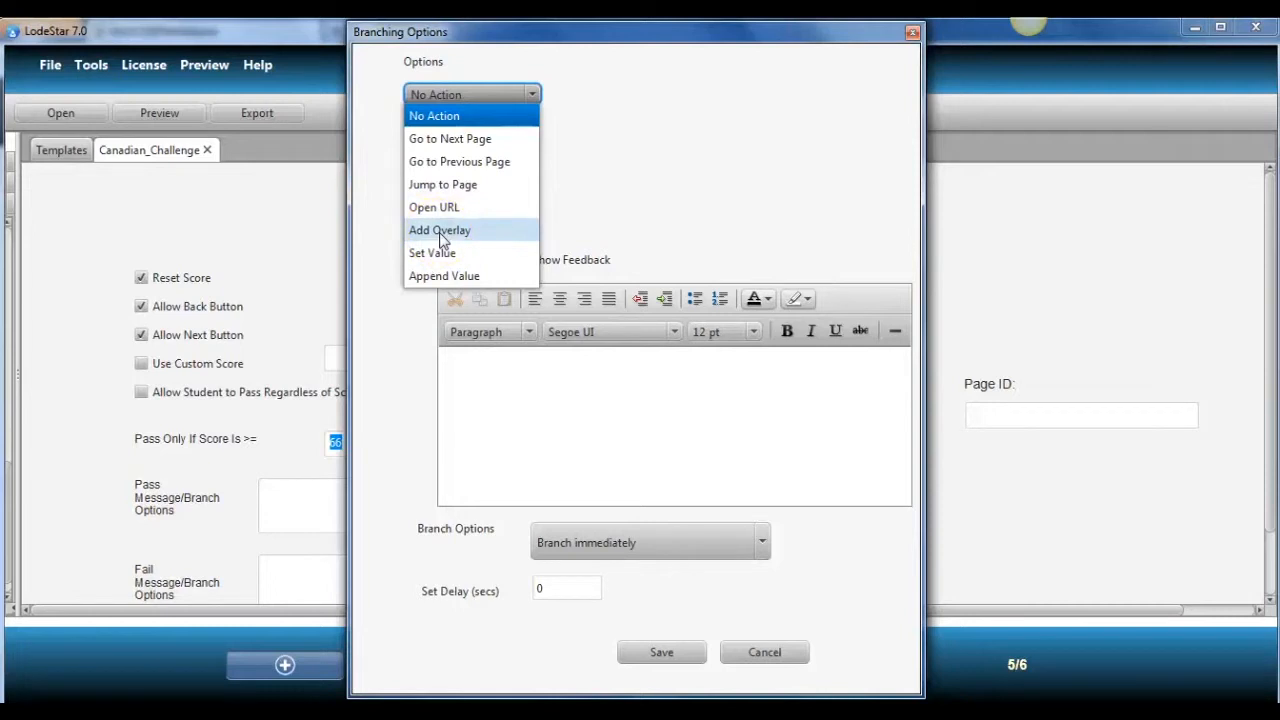
pyautogui.click(438, 256)
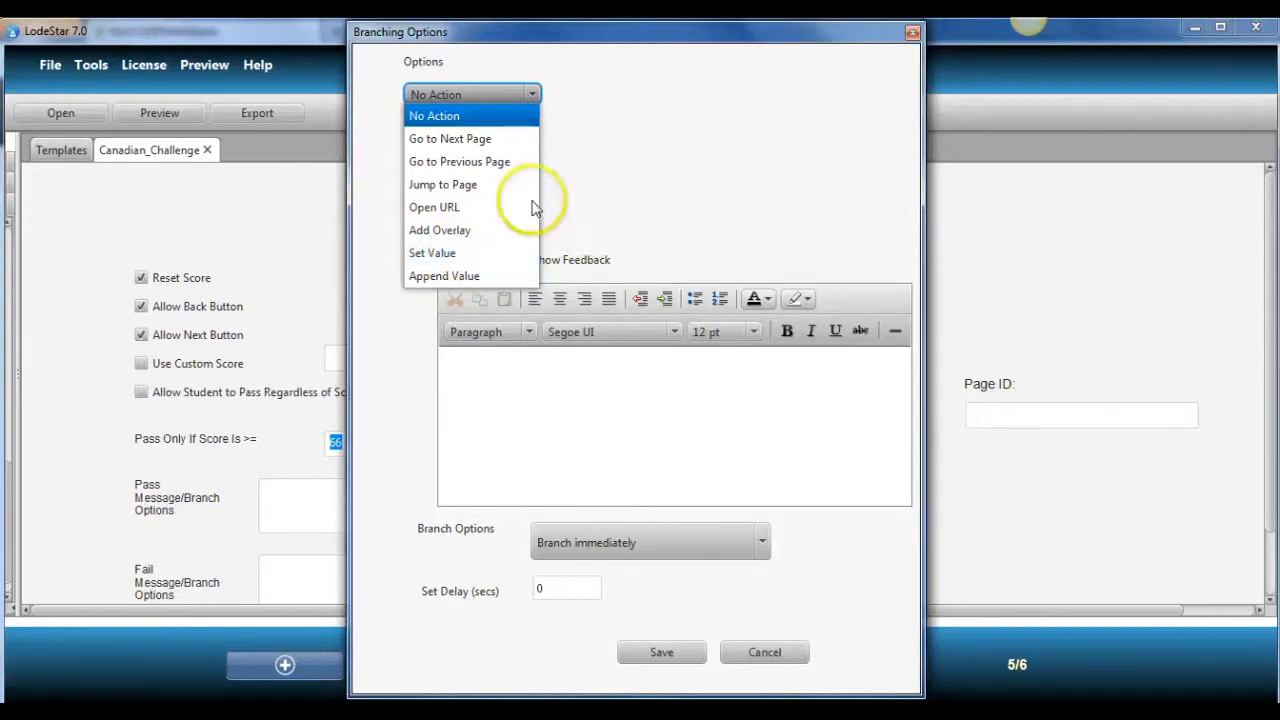
pyautogui.click(445, 188)
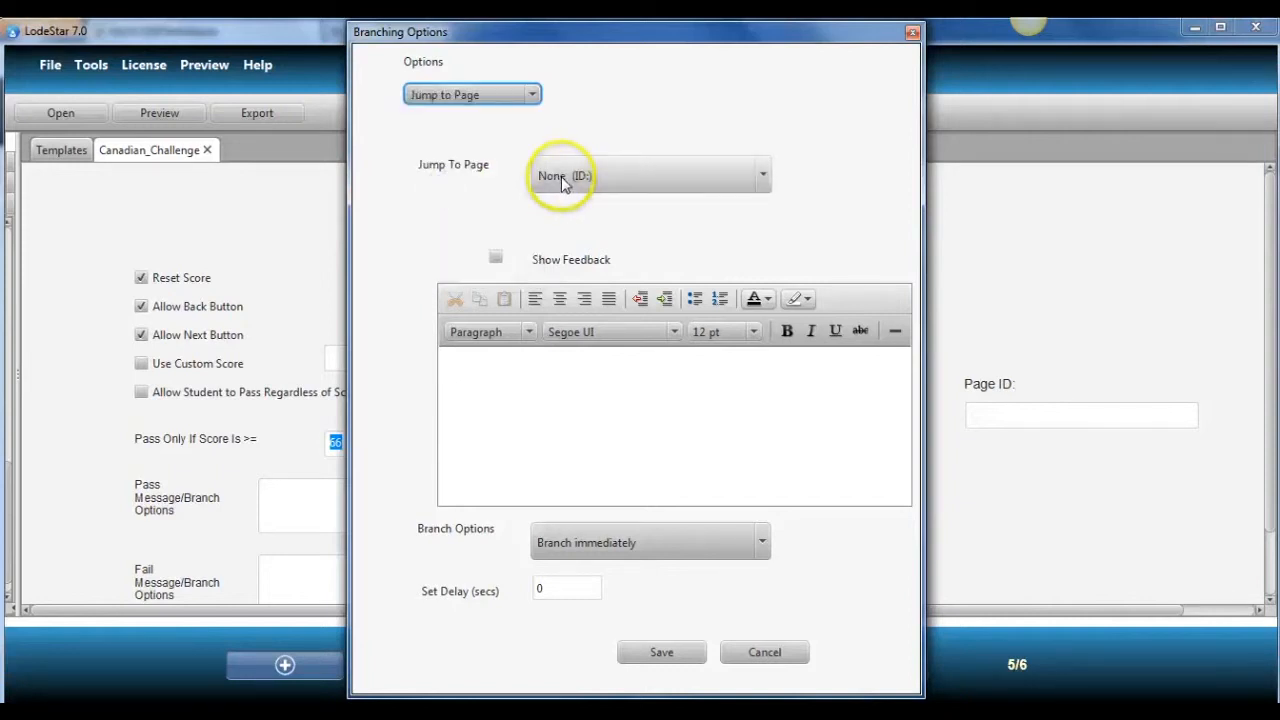
pyautogui.click(610, 175)
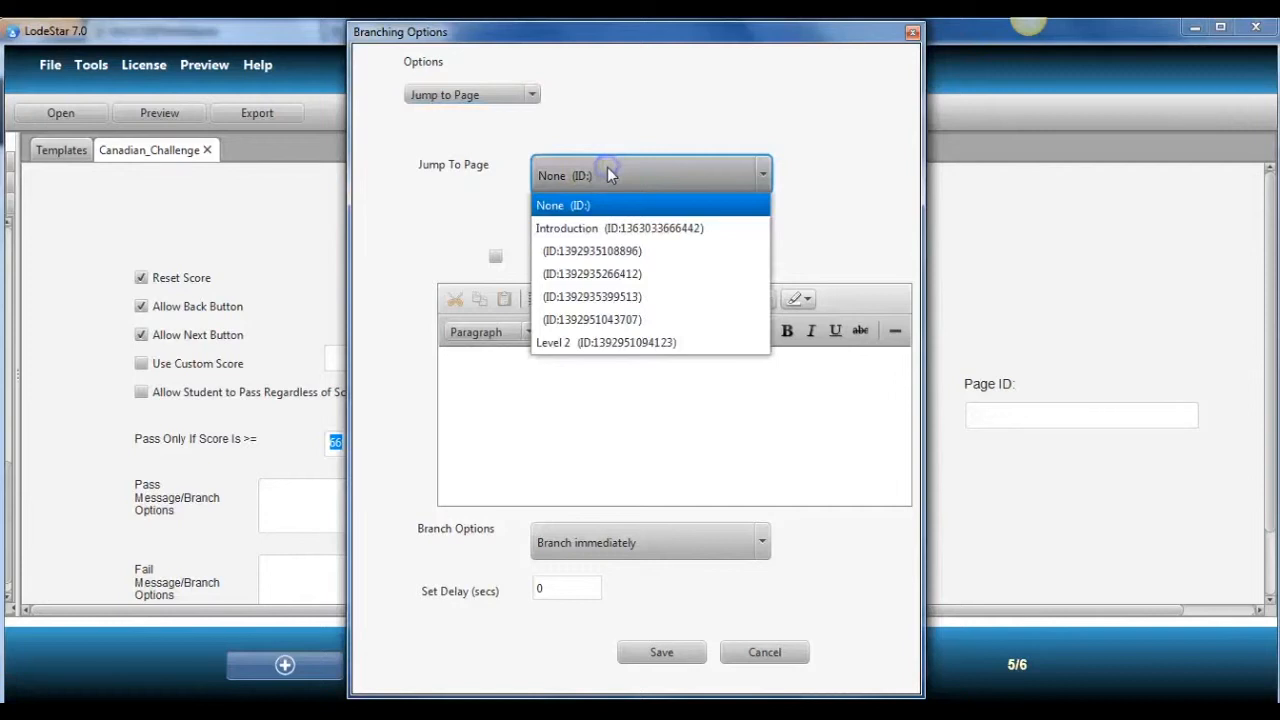
pyautogui.click(563, 350)
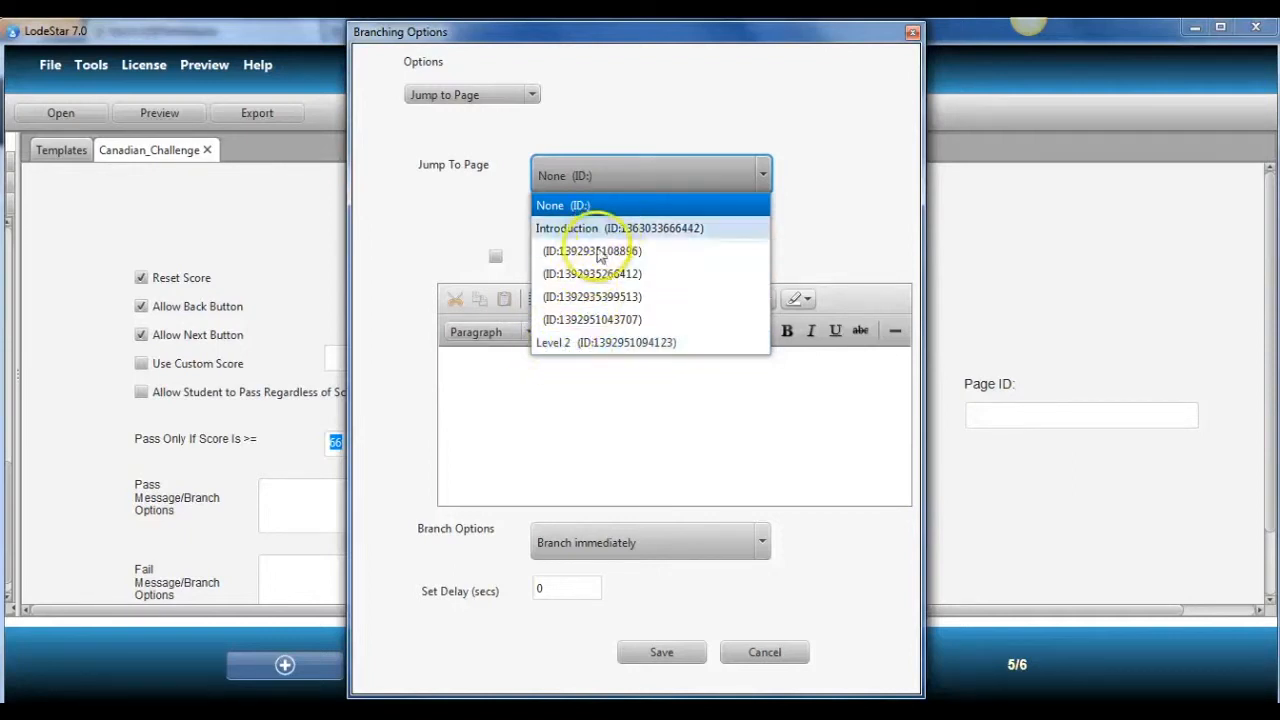
pyautogui.click(566, 343)
# Step: Show the pass feedback "Congratulations. You are now moving on to Level Two." with a 2-second delay, and save the branch options
pyautogui.click(496, 258)
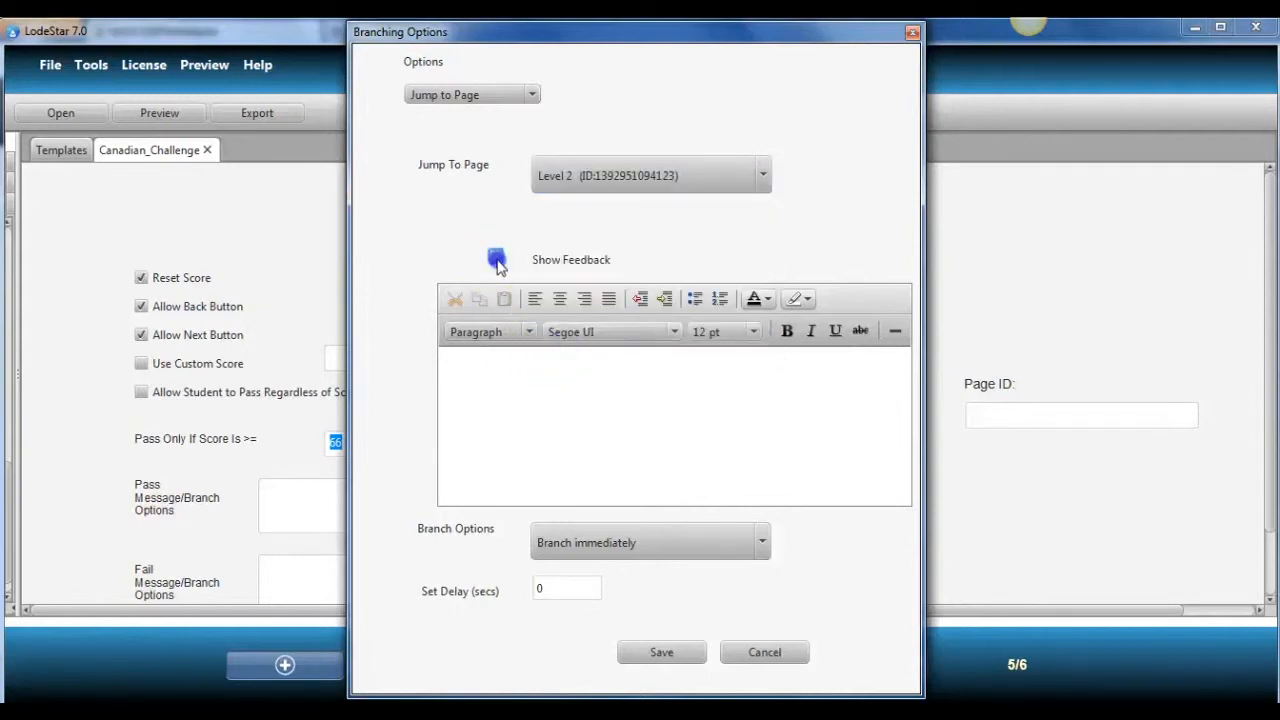
pyautogui.click(492, 364)
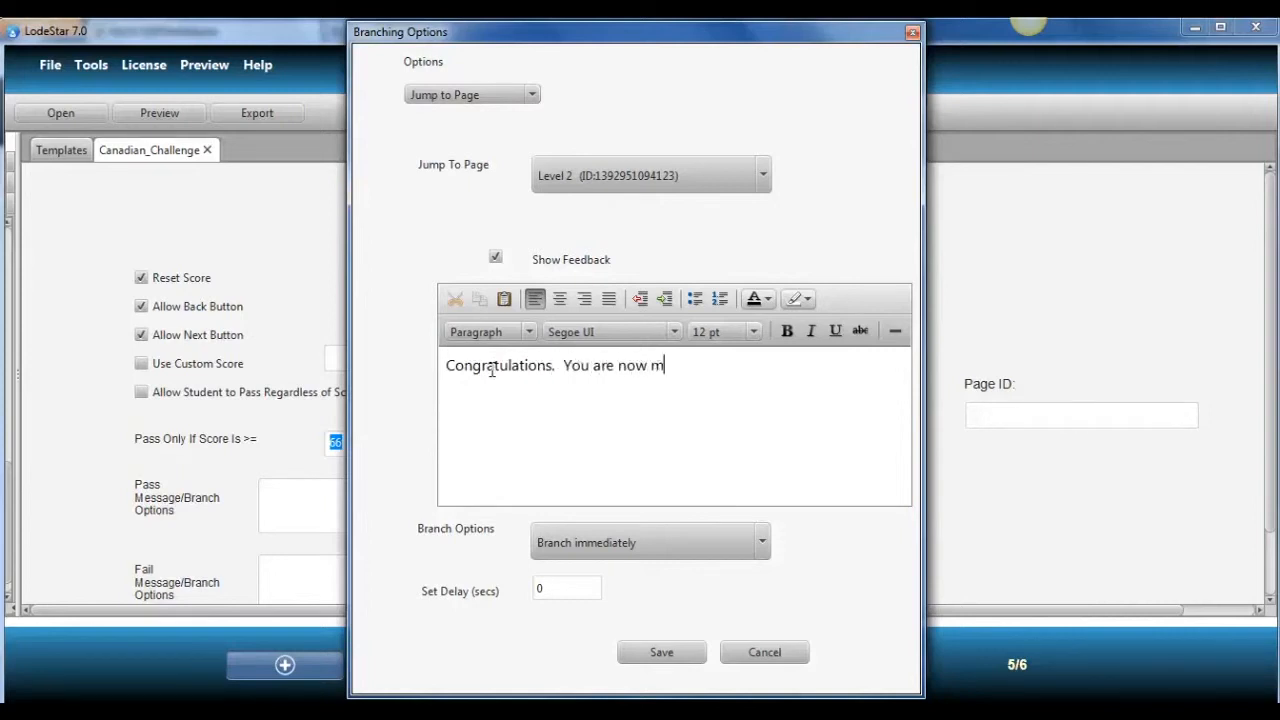
pyautogui.write('ng on to Level Twqo')
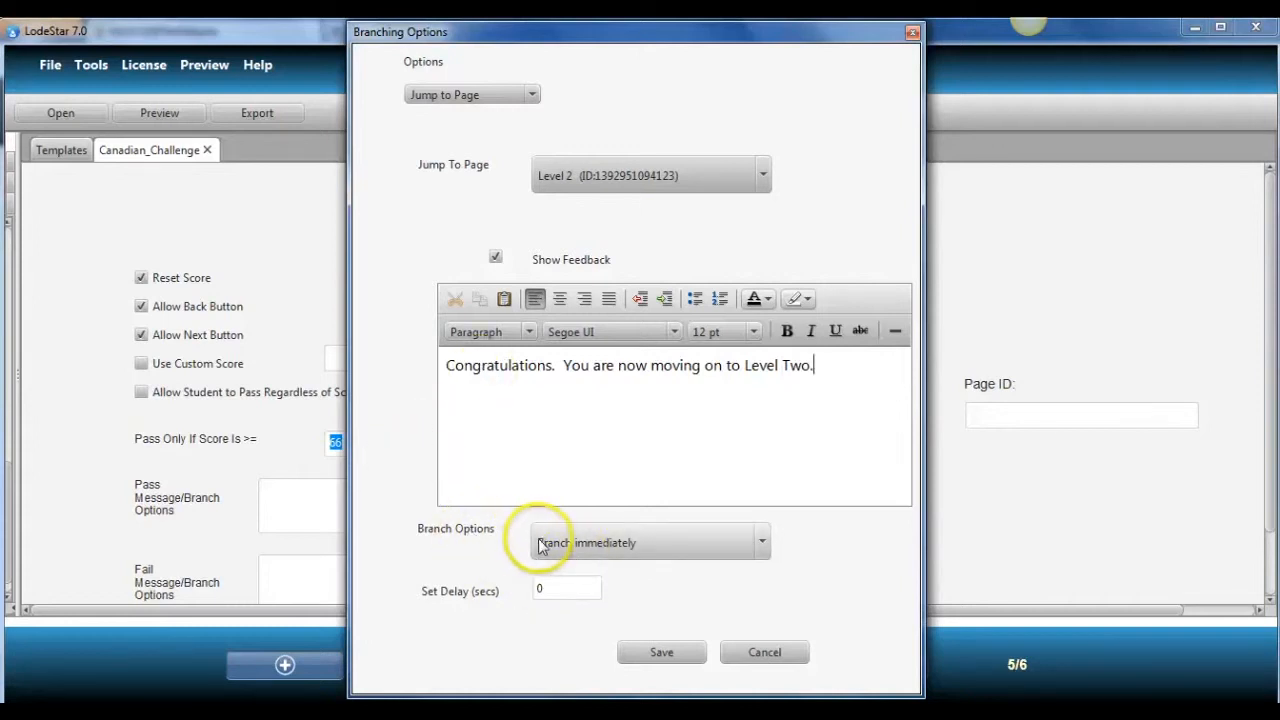
pyautogui.click(548, 586)
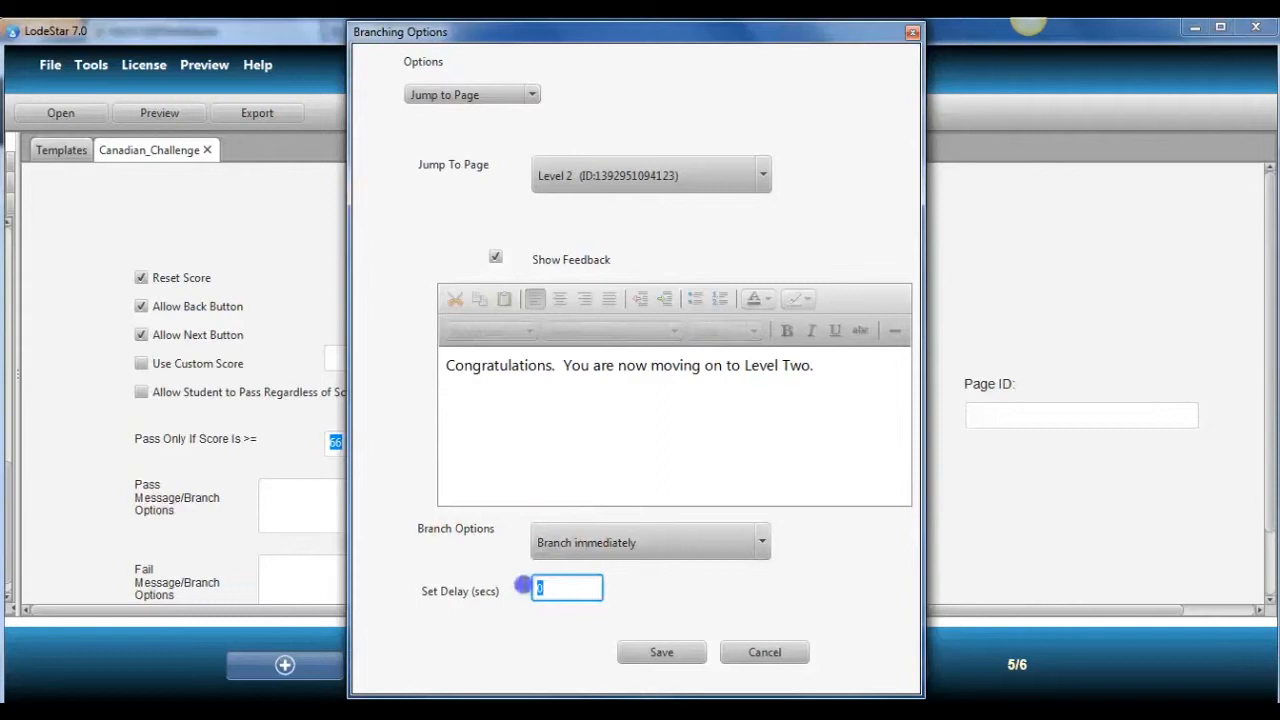
pyautogui.write('2')
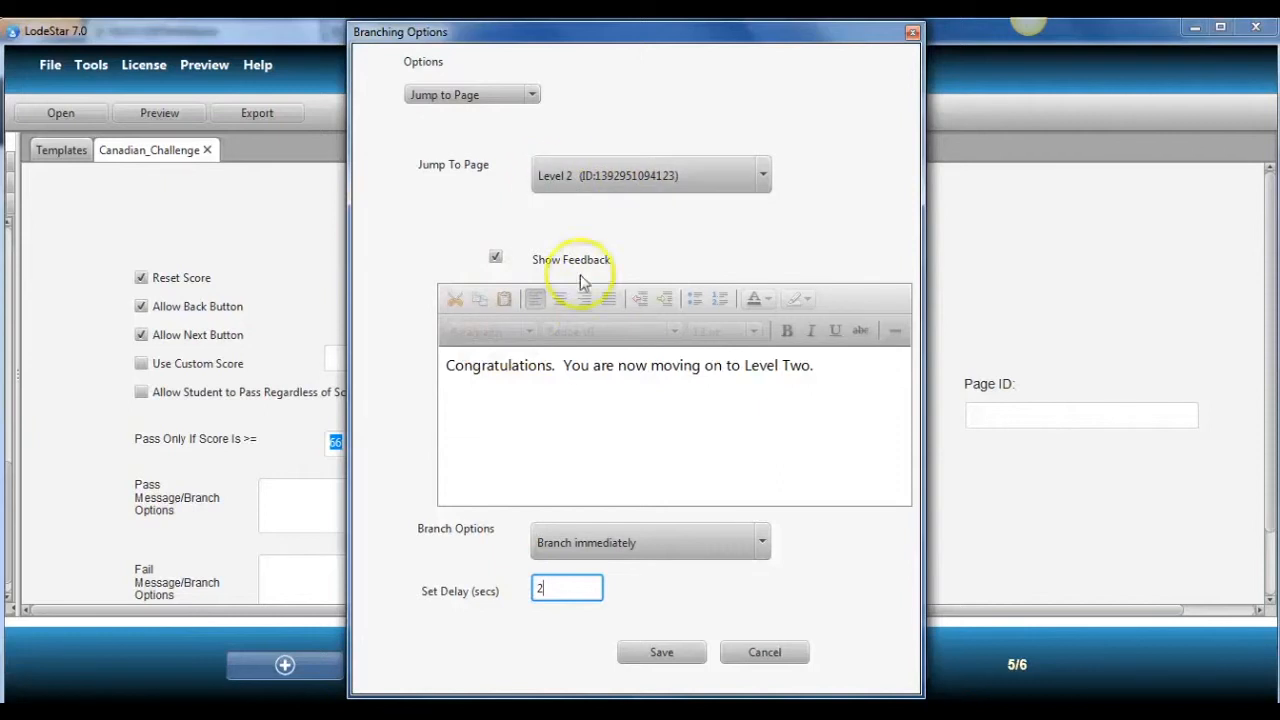
pyautogui.click(665, 652)
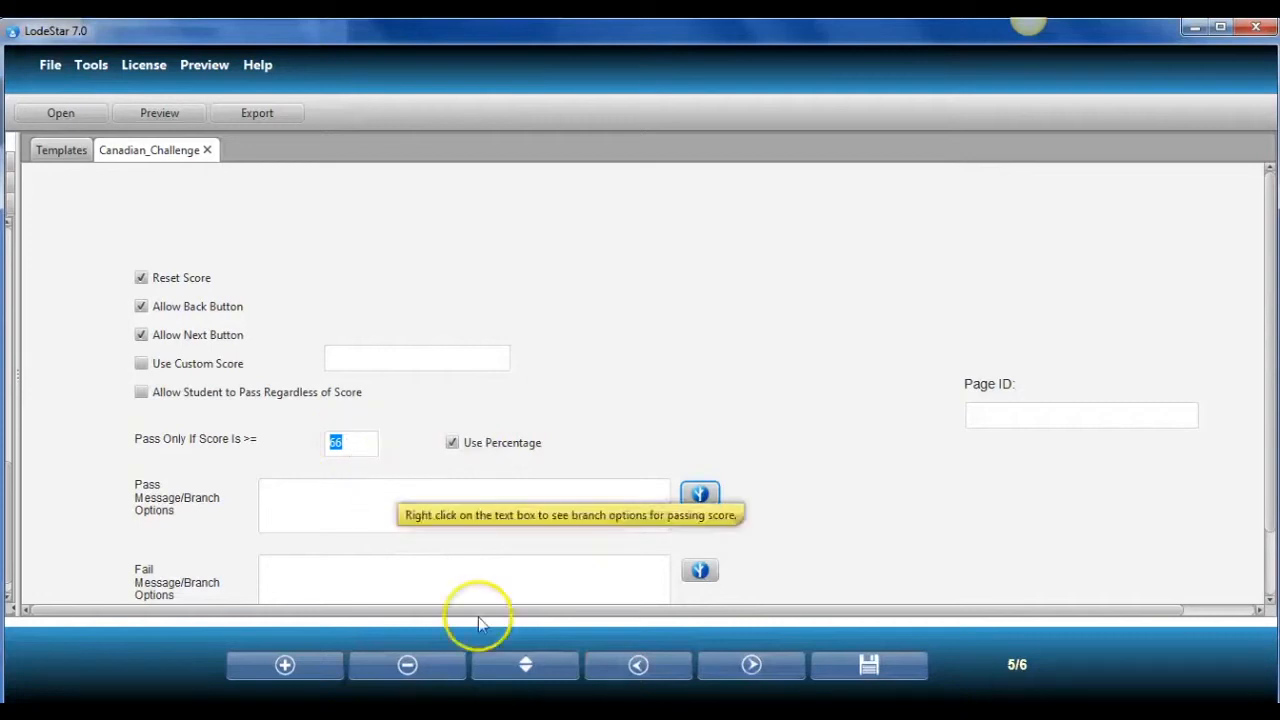
# Step: Set the gate's fail branch to Jump to Page with the Introduction page as its destination
pyautogui.click(699, 572)
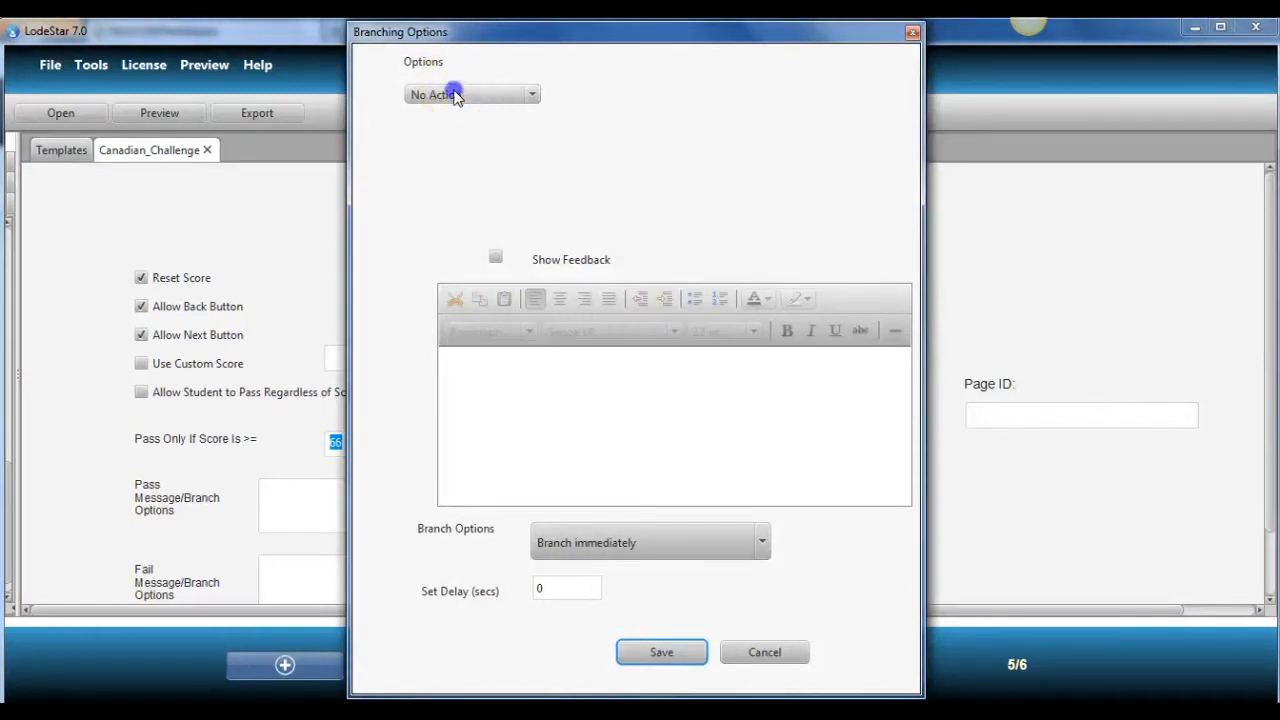
pyautogui.click(457, 94)
pyautogui.click(452, 184)
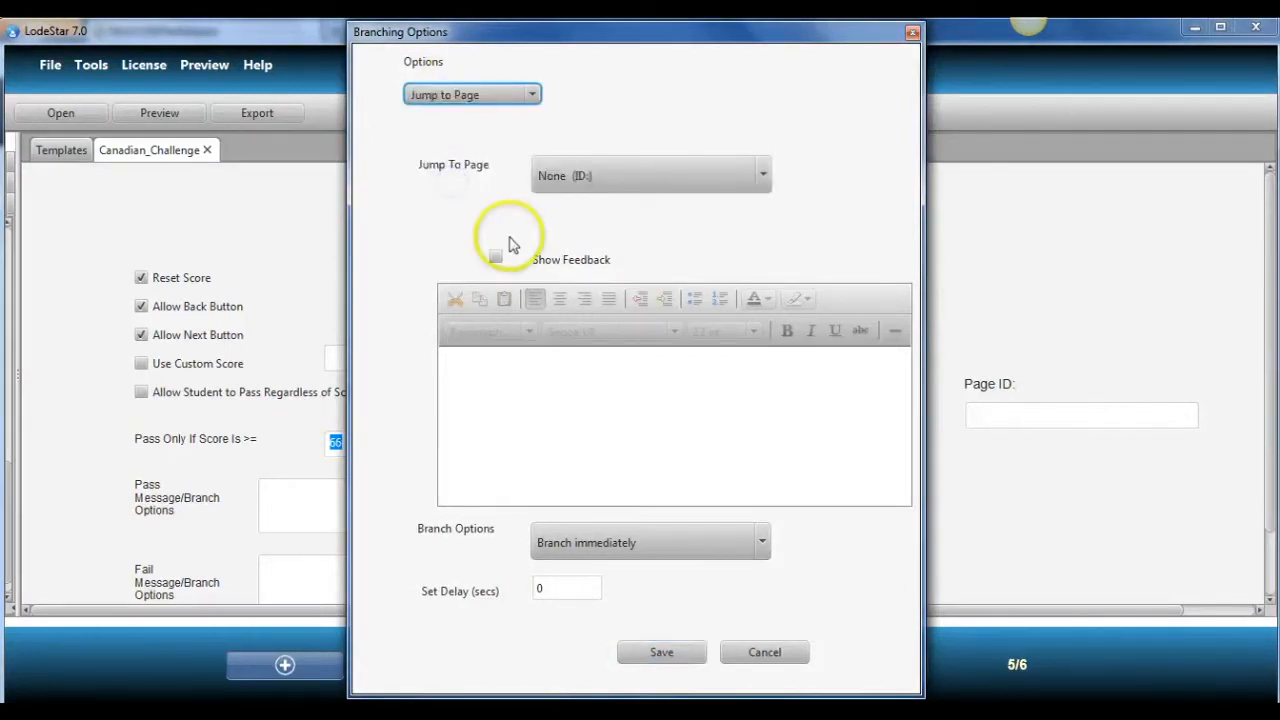
pyautogui.click(566, 186)
pyautogui.click(574, 229)
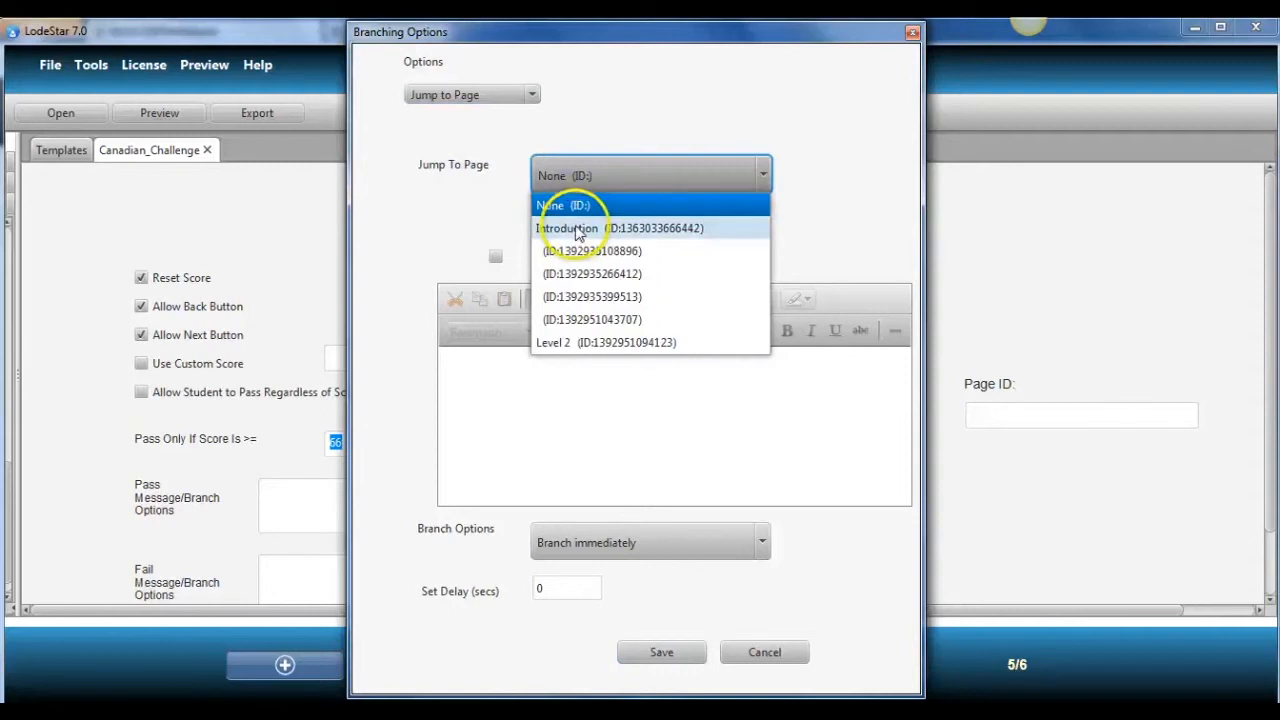
# Step: Show the fail feedback "Sorry. We are sending you to the Introduction at the beginning," with a 2-second delay, and save the branch options
pyautogui.click(496, 258)
pyautogui.click(498, 360)
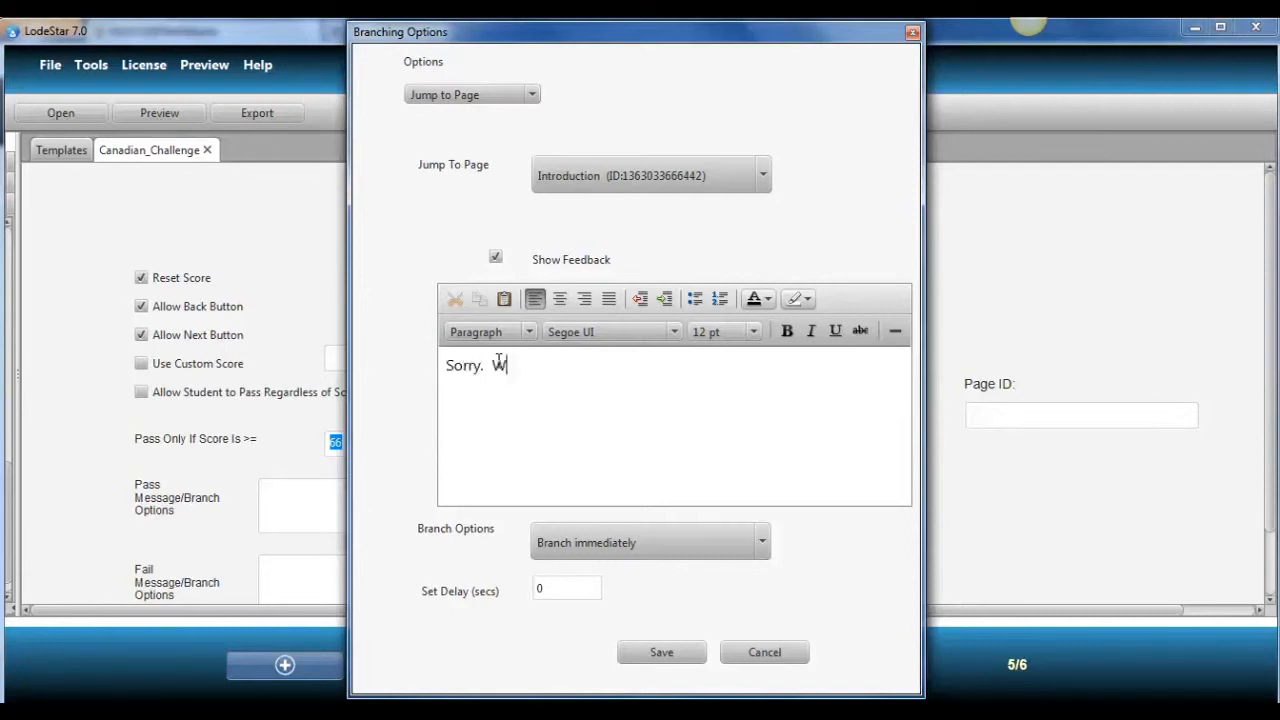
pyautogui.write('Sorry.  We are sending you to the Introduction at the beginning.')
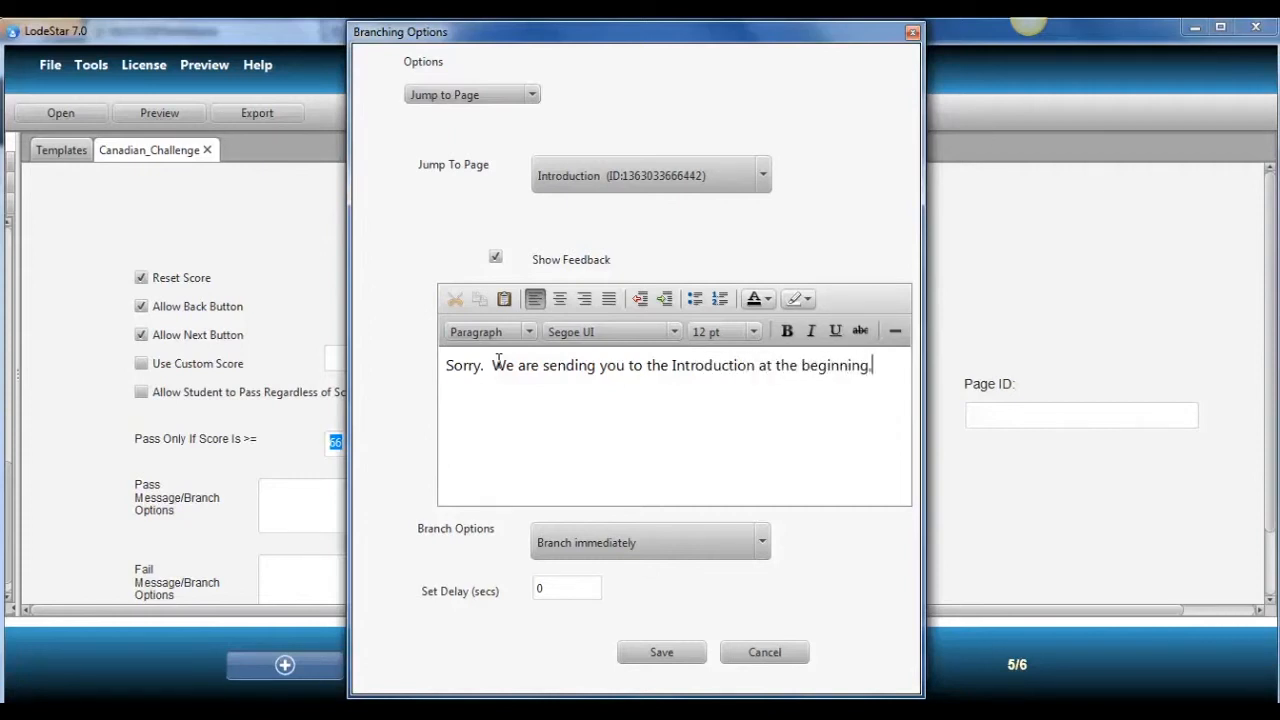
pyautogui.click(535, 589)
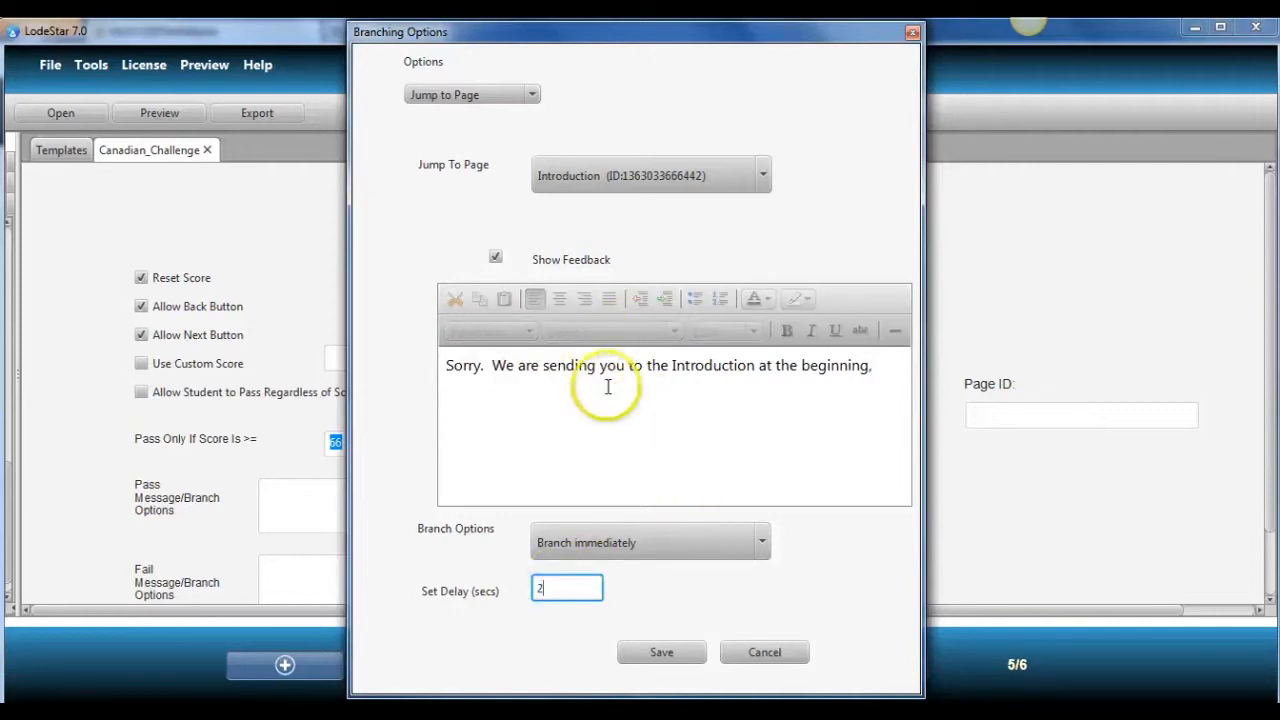
pyautogui.click(655, 655)
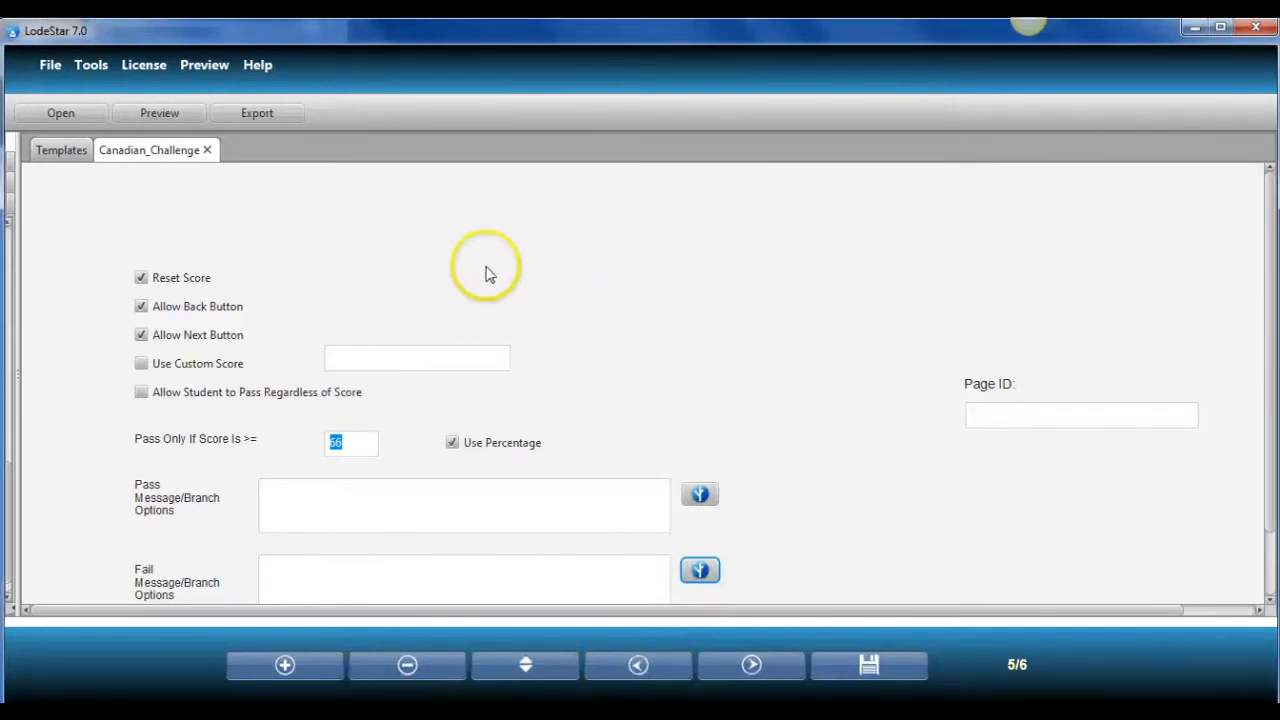
# Step: Preview the activity and advance through the questions without answering to test the gate's fail branch
pyautogui.click(148, 114)
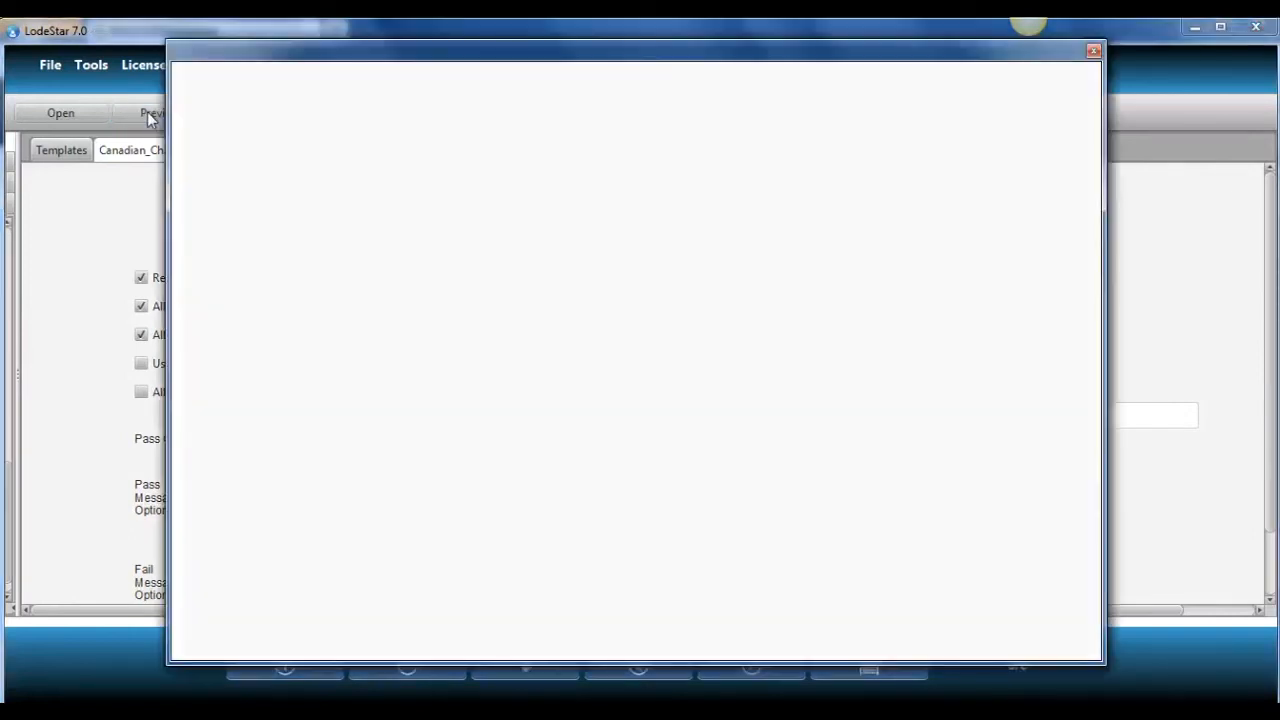
pyautogui.click(594, 459)
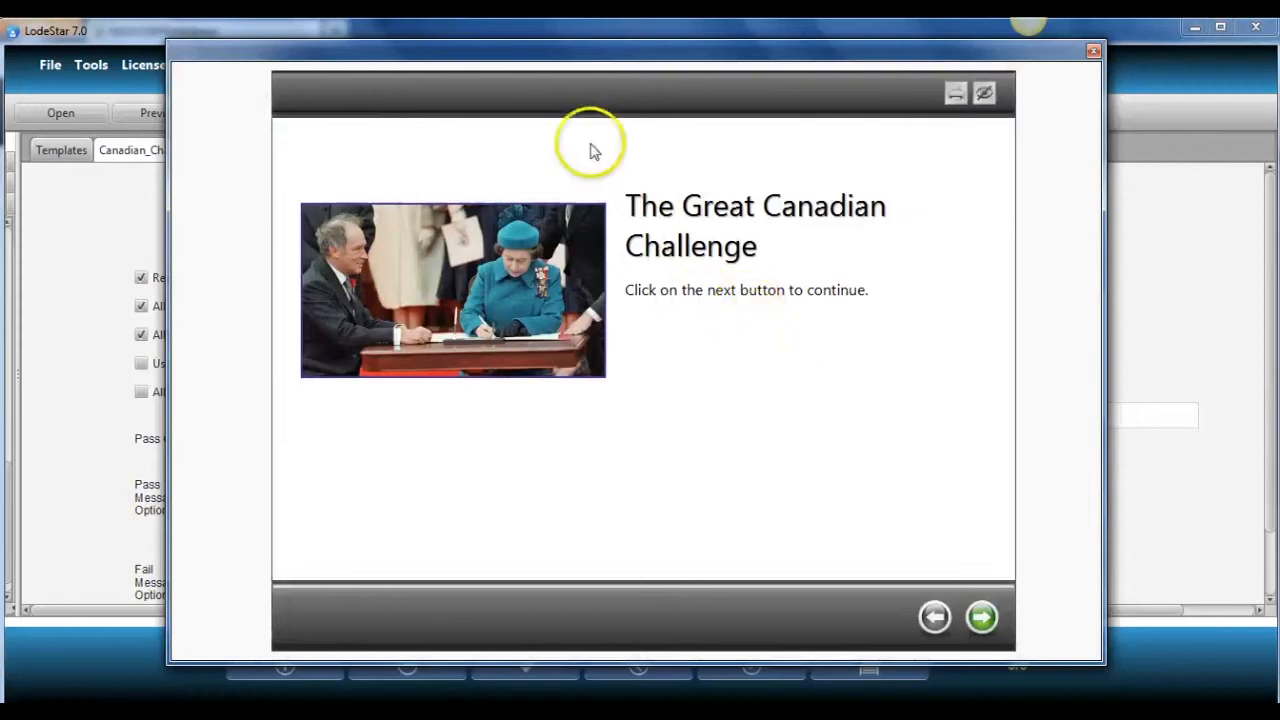
pyautogui.click(981, 620)
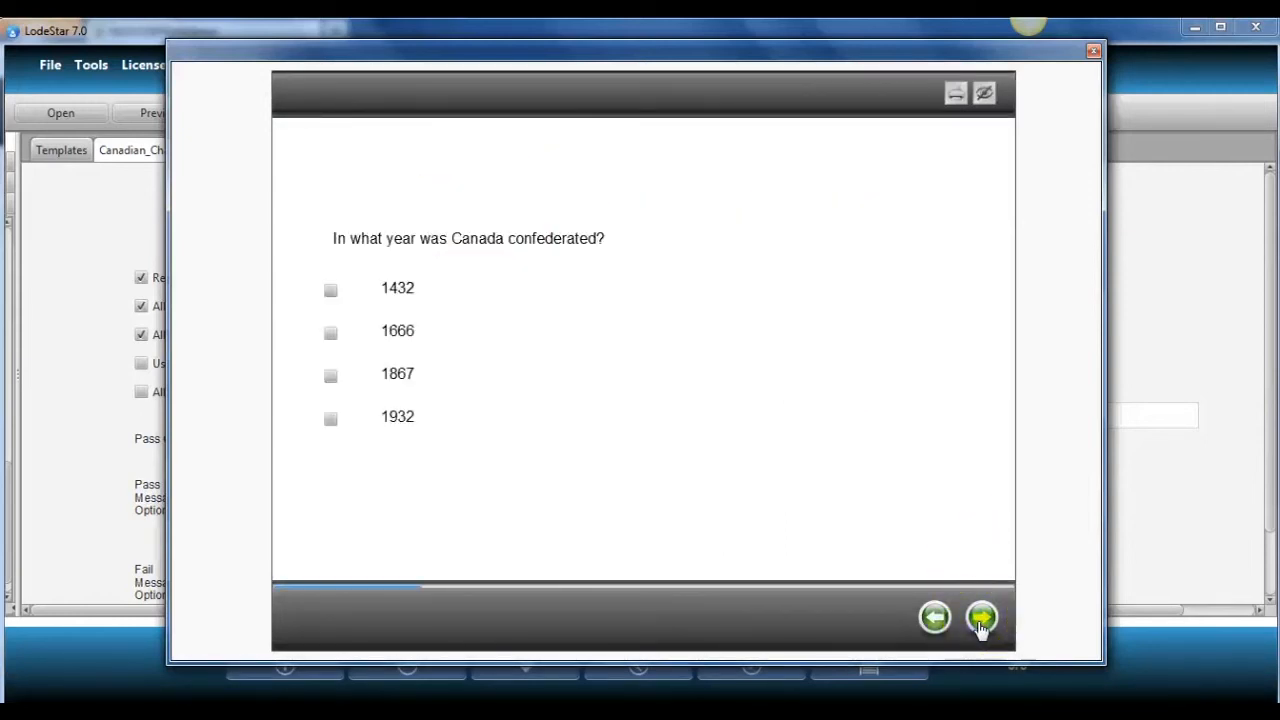
pyautogui.click(981, 620)
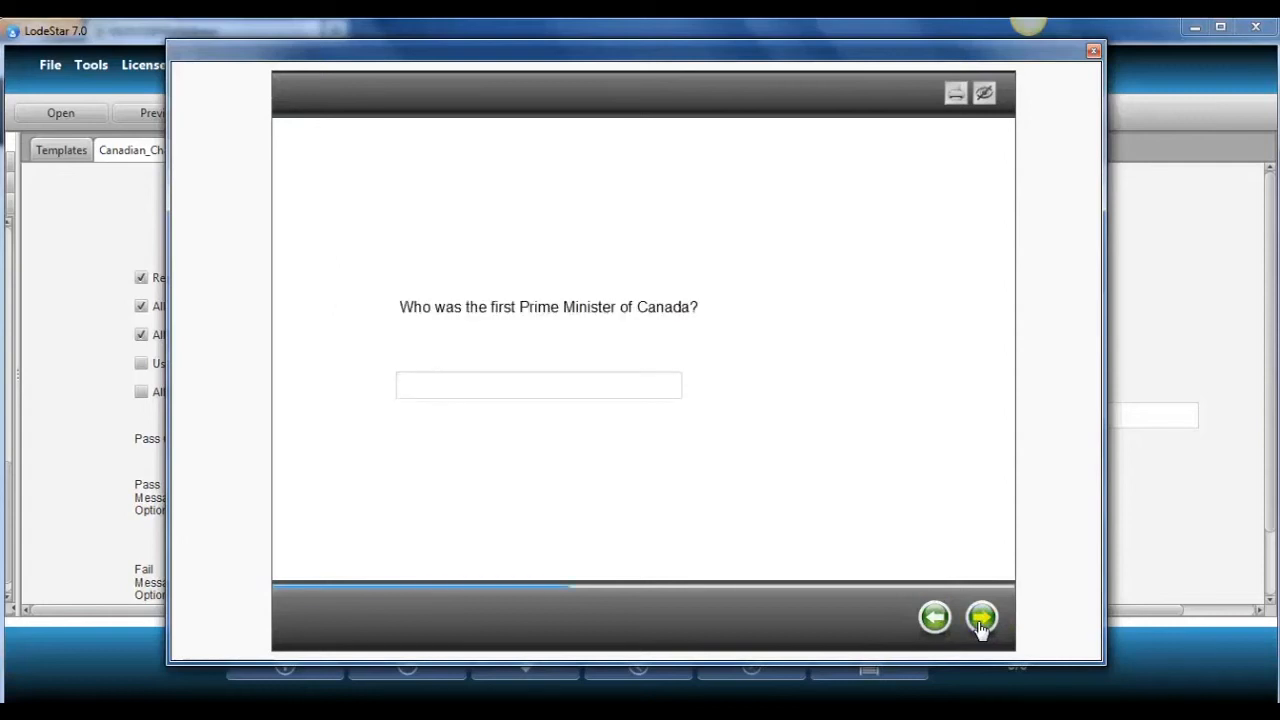
pyautogui.click(981, 620)
pyautogui.click(981, 620)
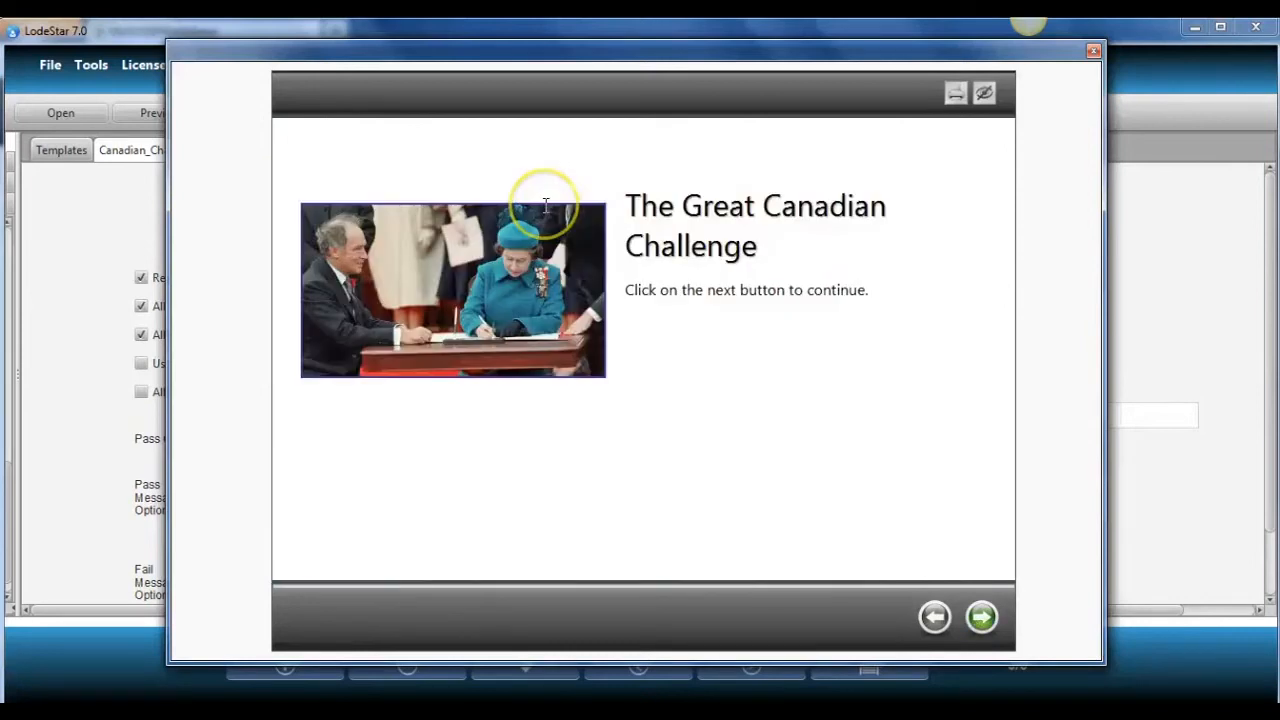
pyautogui.click(981, 617)
pyautogui.click(981, 617)
pyautogui.click(981, 617)
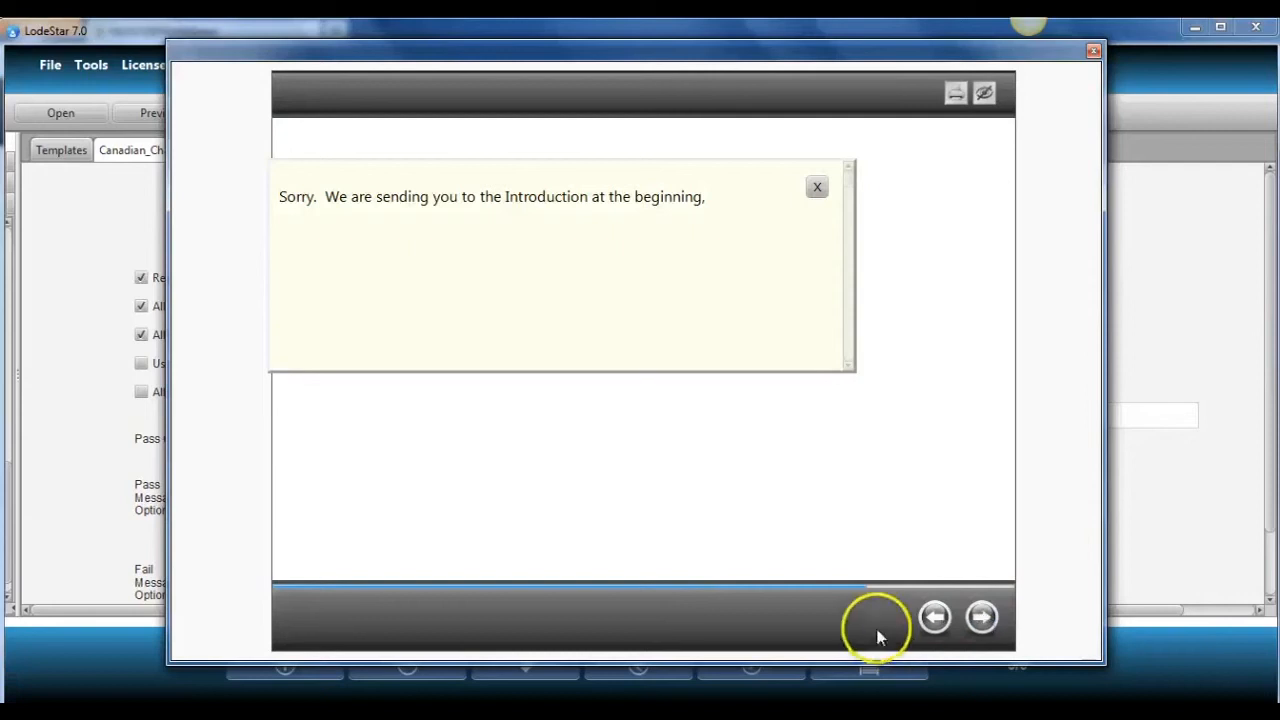
# Step: In the preview, check the answer 1867 for the confederation question and "khkjhkj" for the first Prime Minister question
pyautogui.click(980, 618)
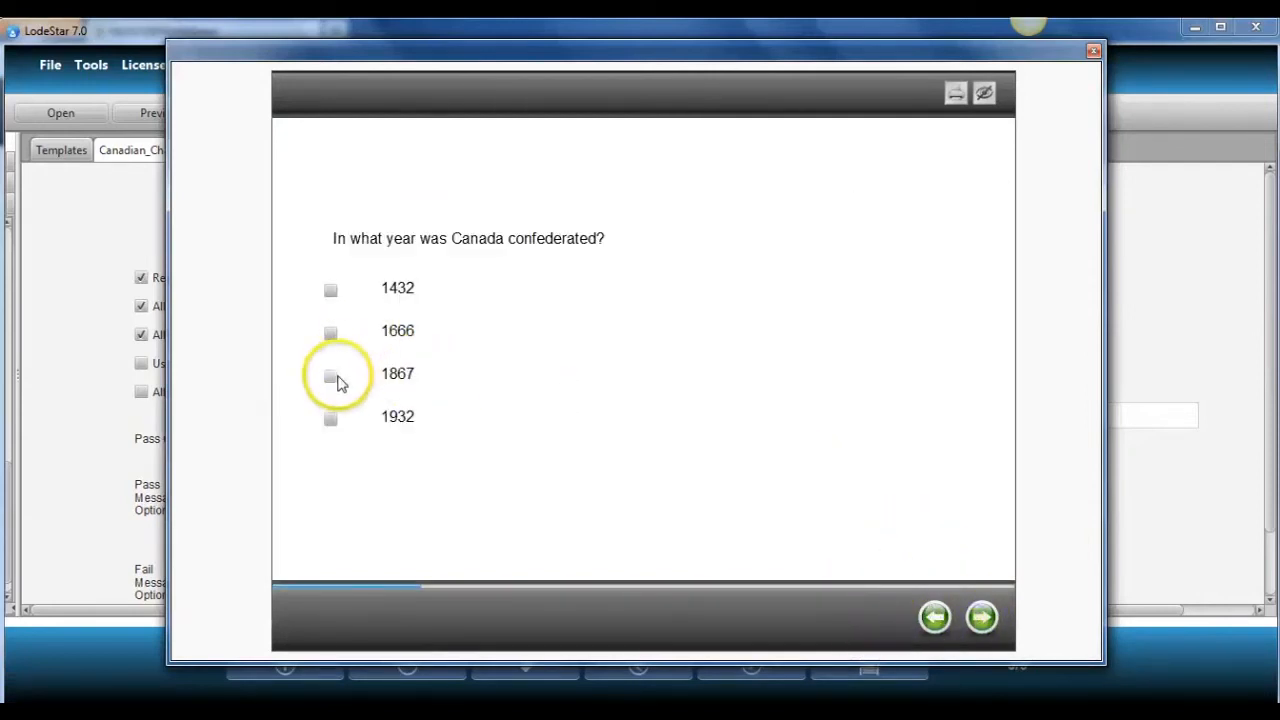
pyautogui.click(333, 377)
pyautogui.click(337, 610)
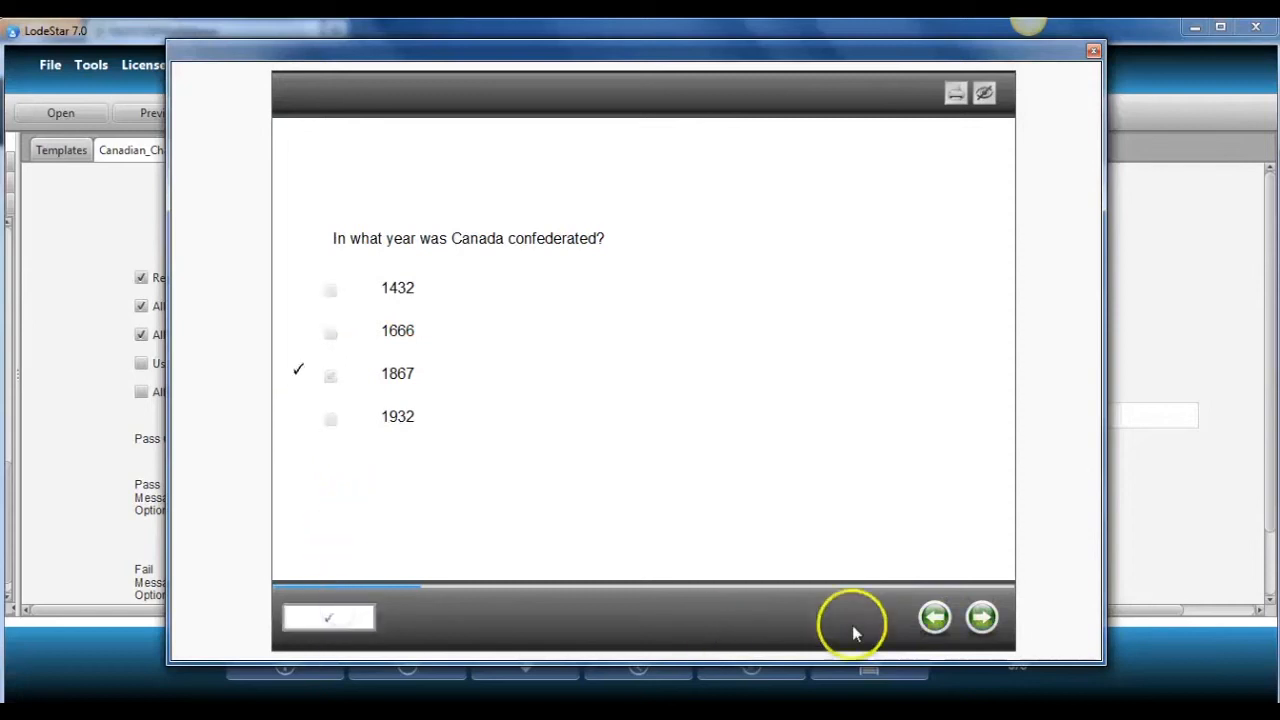
pyautogui.click(980, 618)
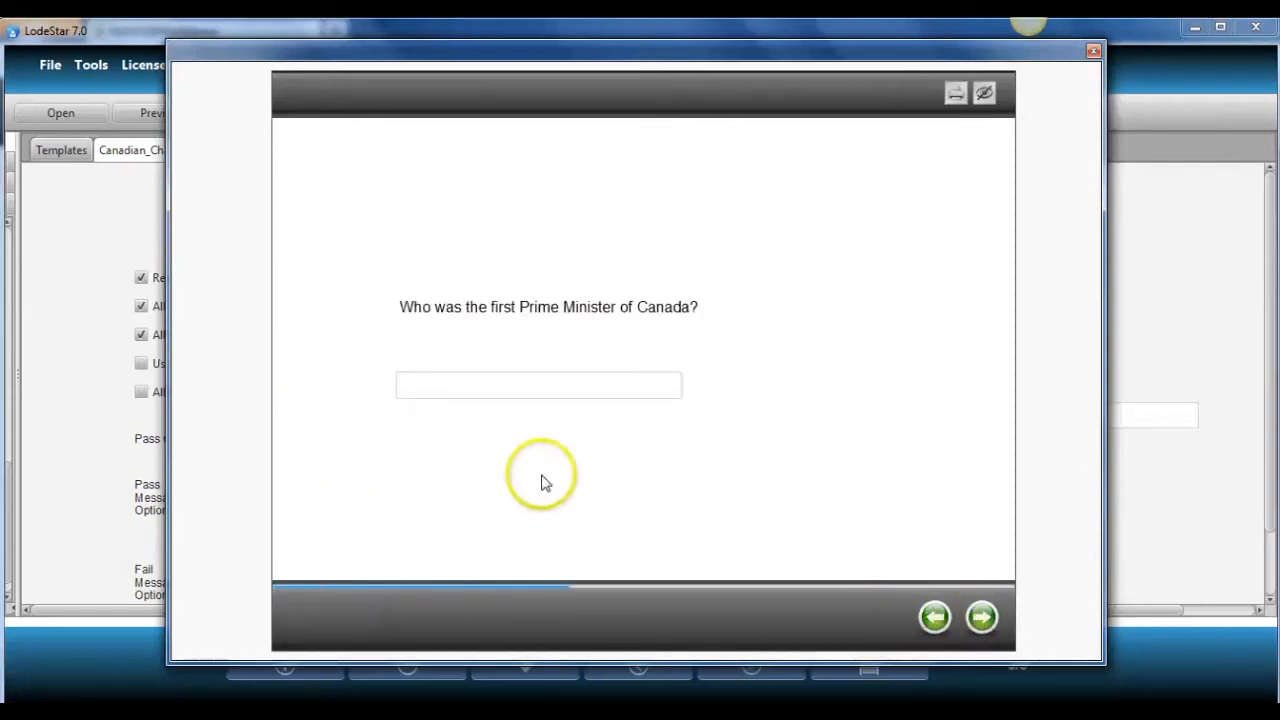
pyautogui.click(520, 387)
pyautogui.write('khkjhkj')
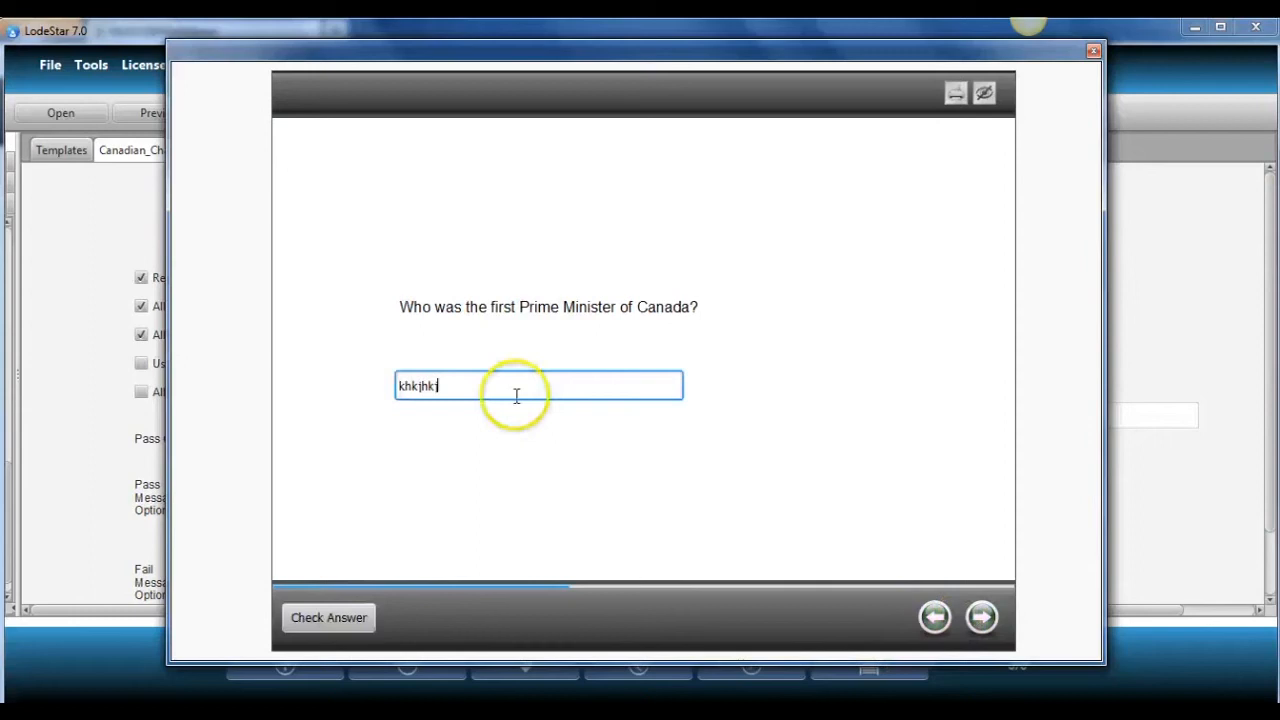
pyautogui.click(329, 617)
pyautogui.click(982, 618)
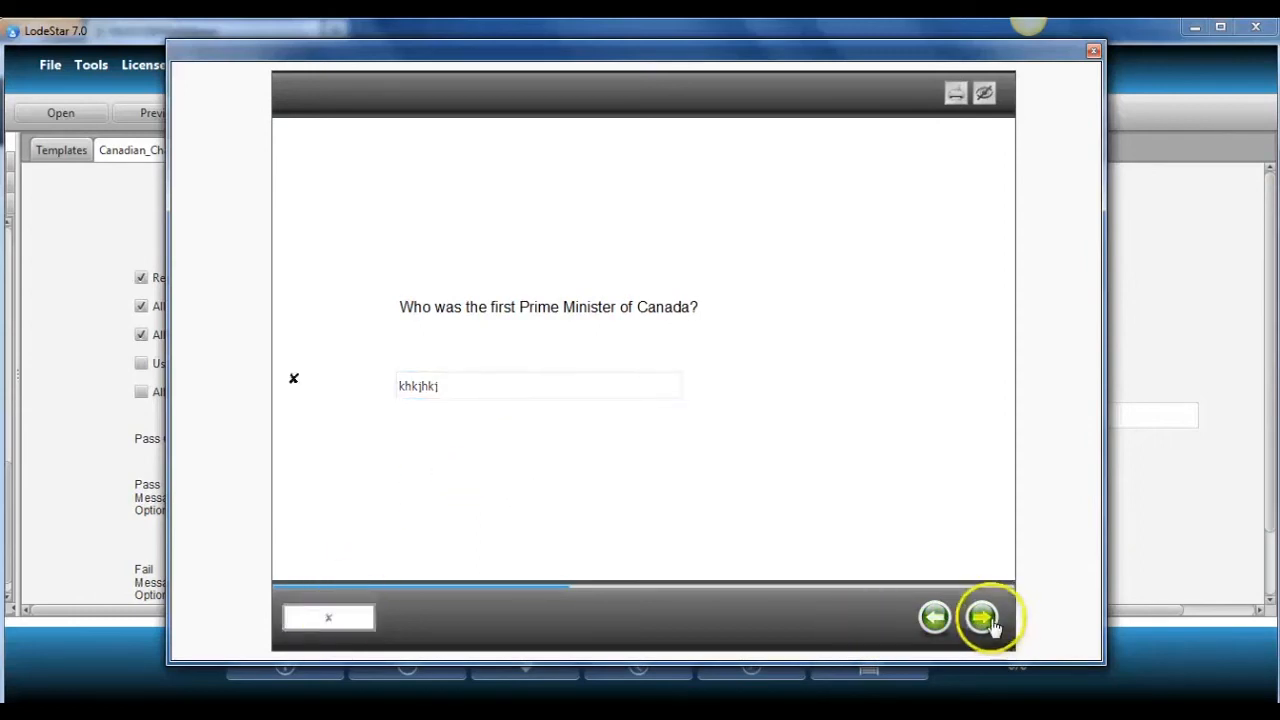
# Step: Answer the third preview question with "Toronto" and continue through the gate to test the pass branch
pyautogui.click(475, 386)
pyautogui.write('Toronto')
pyautogui.click(340, 617)
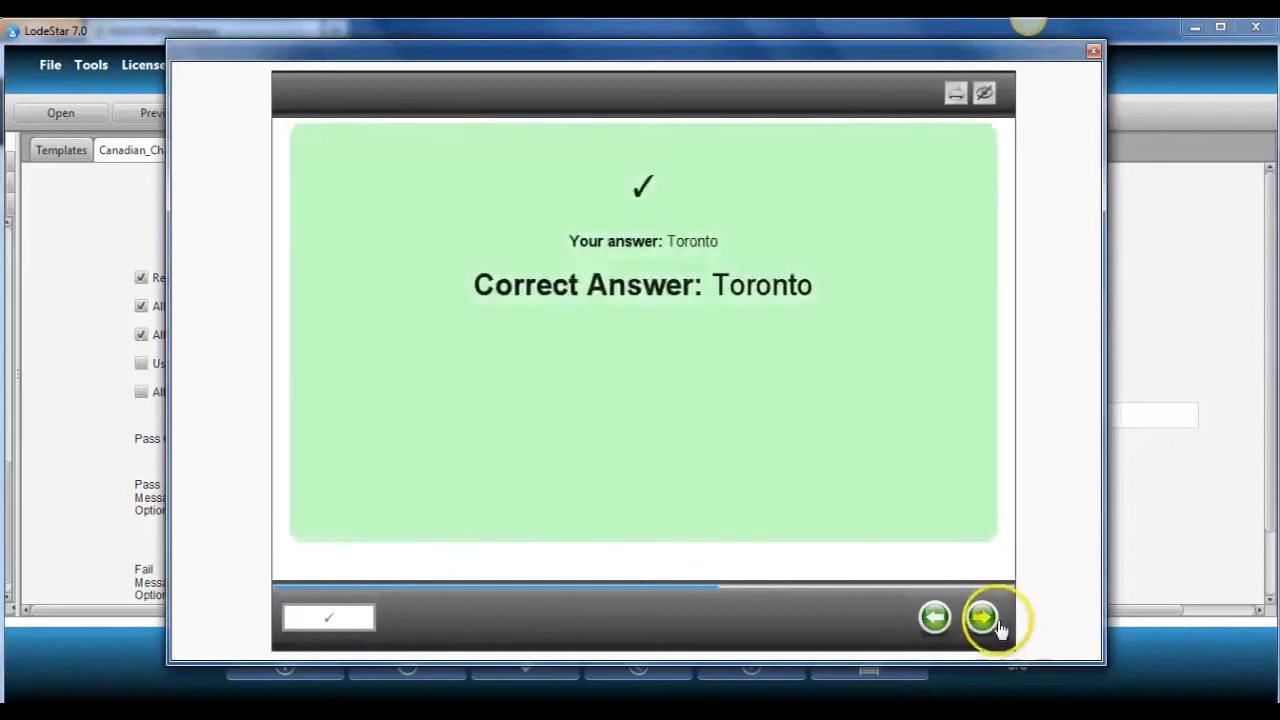
pyautogui.click(983, 618)
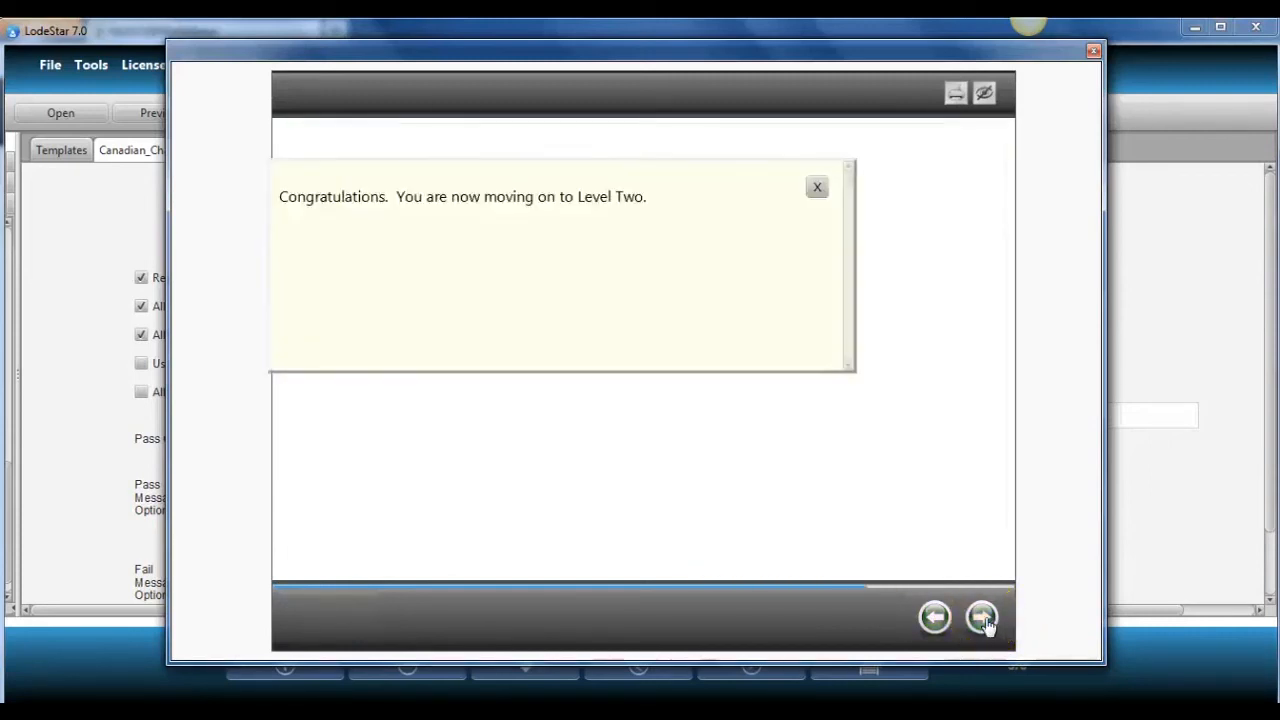
pyautogui.click(983, 618)
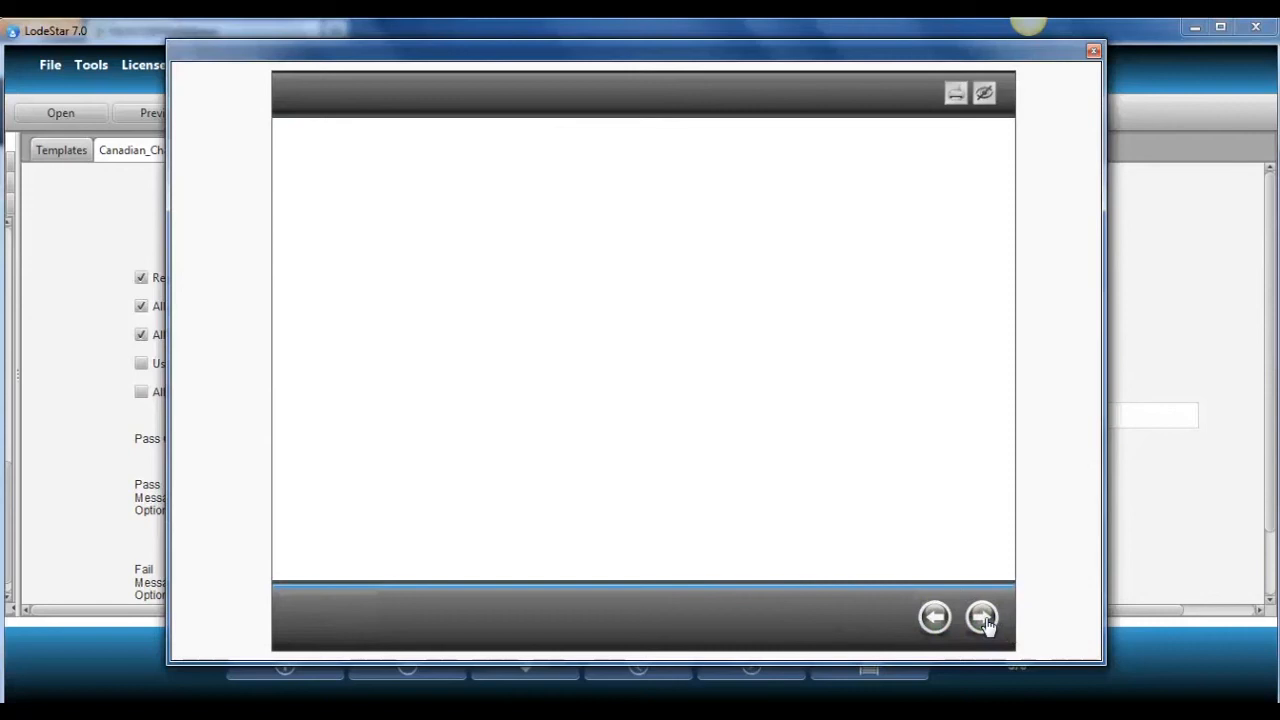